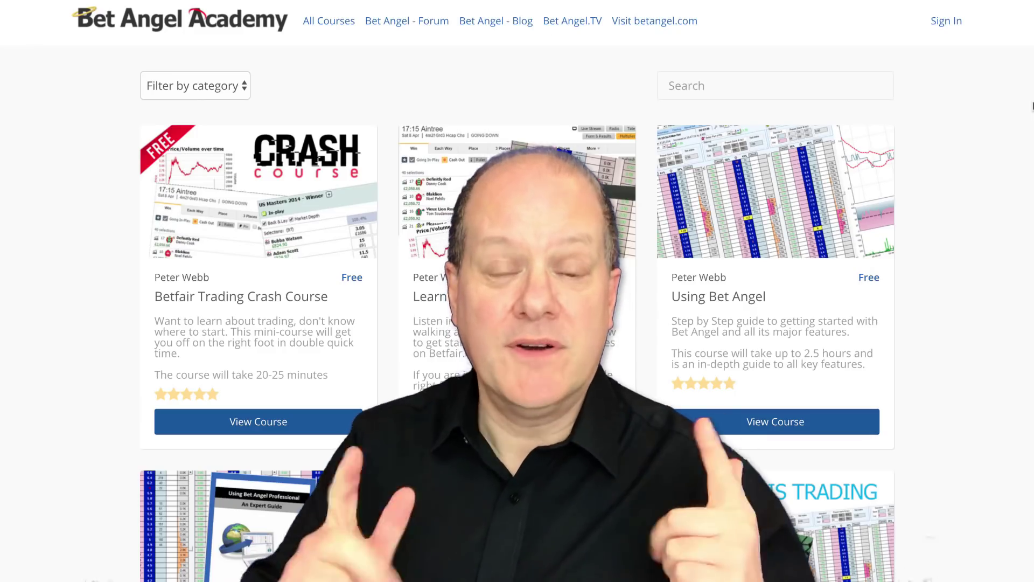
scroll(1032, 106, "down", 3)
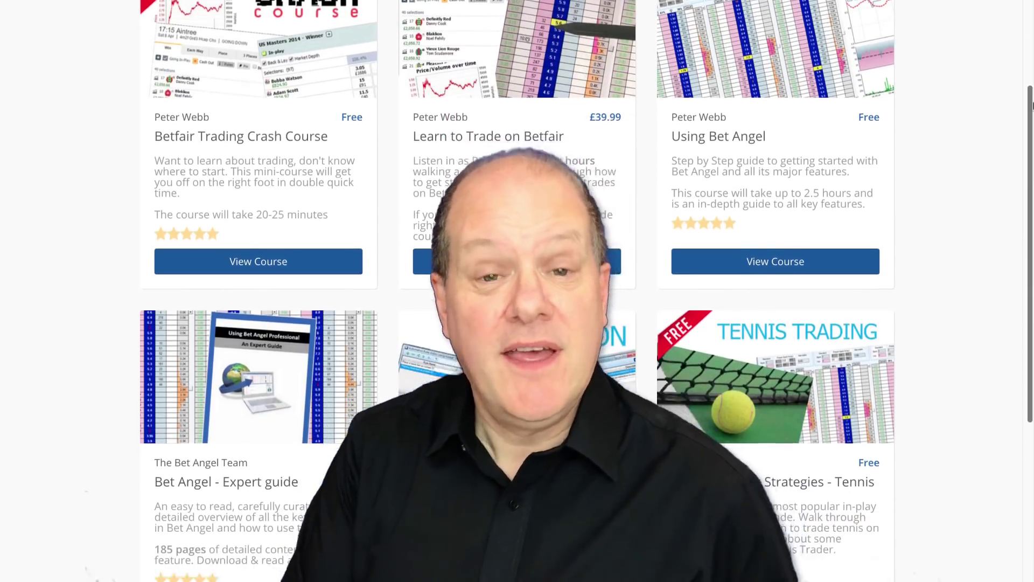
scroll(1032, 106, "down", 2)
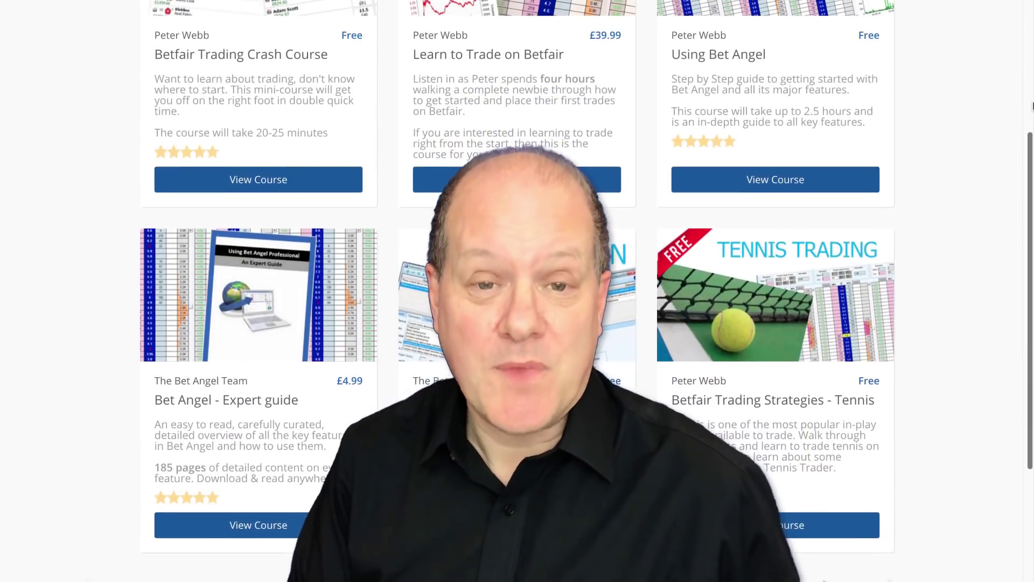
scroll(1033, 106, "down", 1)
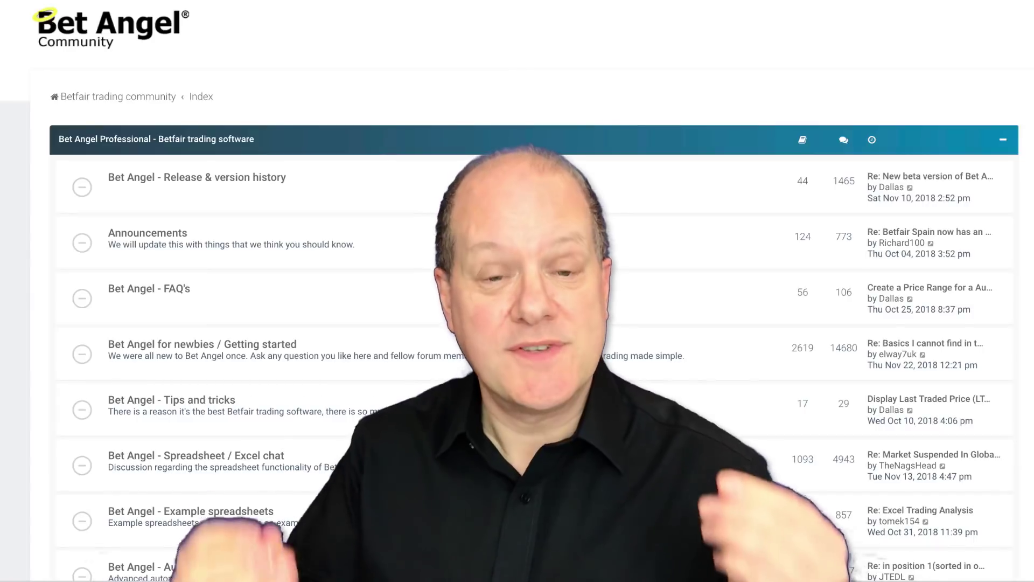
scroll(533, 291, "down", 15)
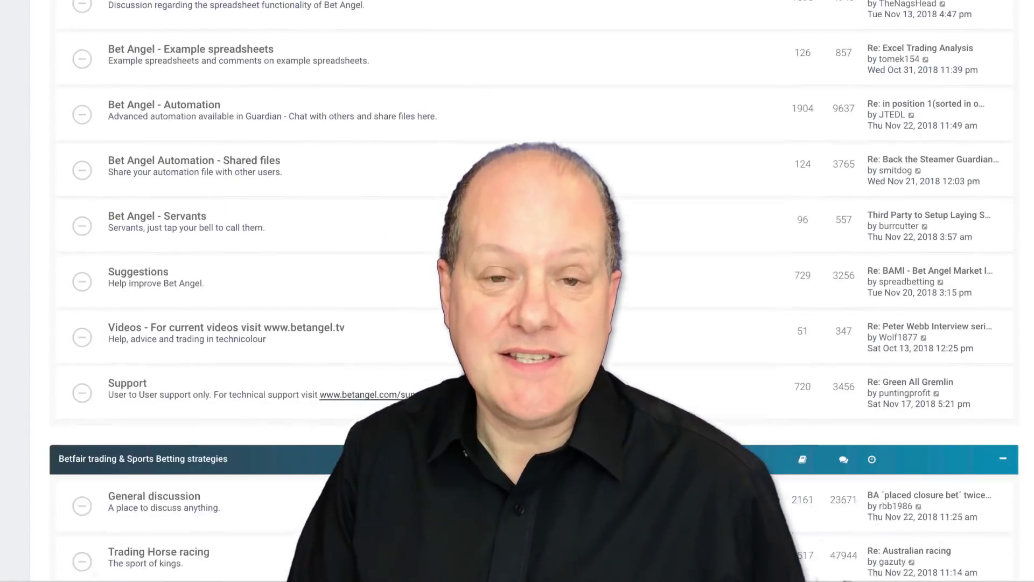
scroll(533, 291, "down", 15)
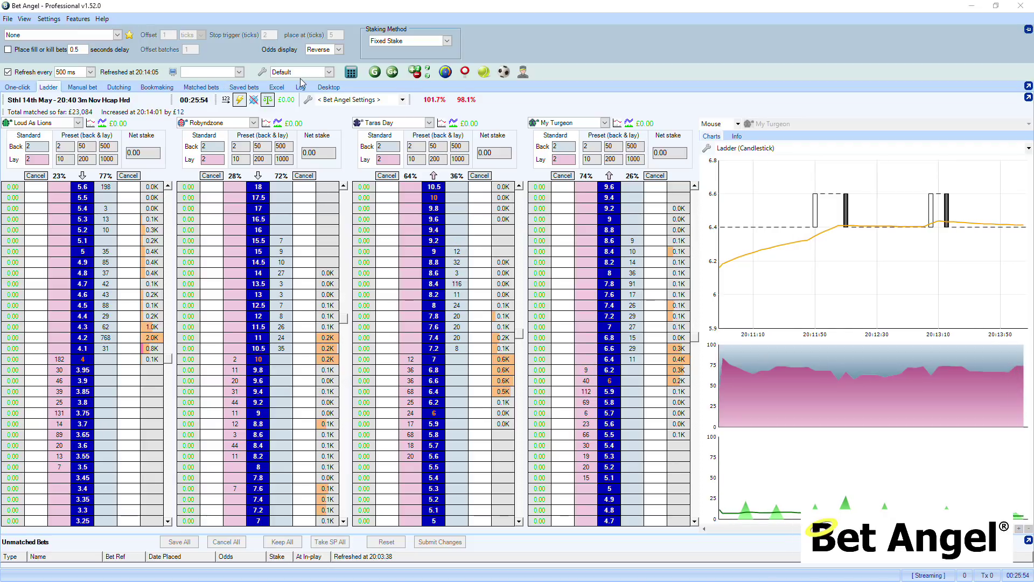
- Open the general Bet Angel settings window to view its Display options, and close it without changes
left_click(262, 72)
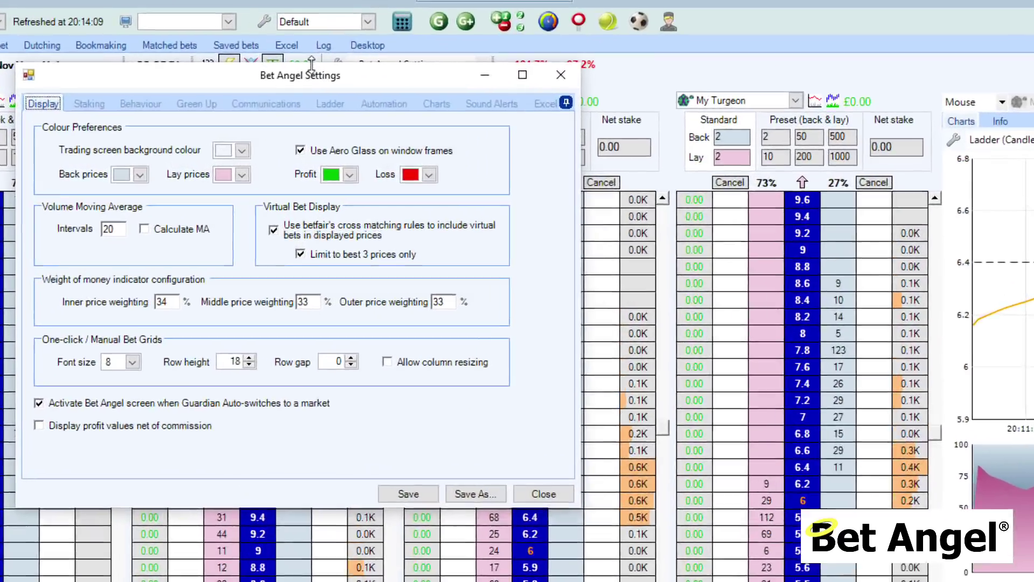
left_click_drag(396, 75, 588, 66)
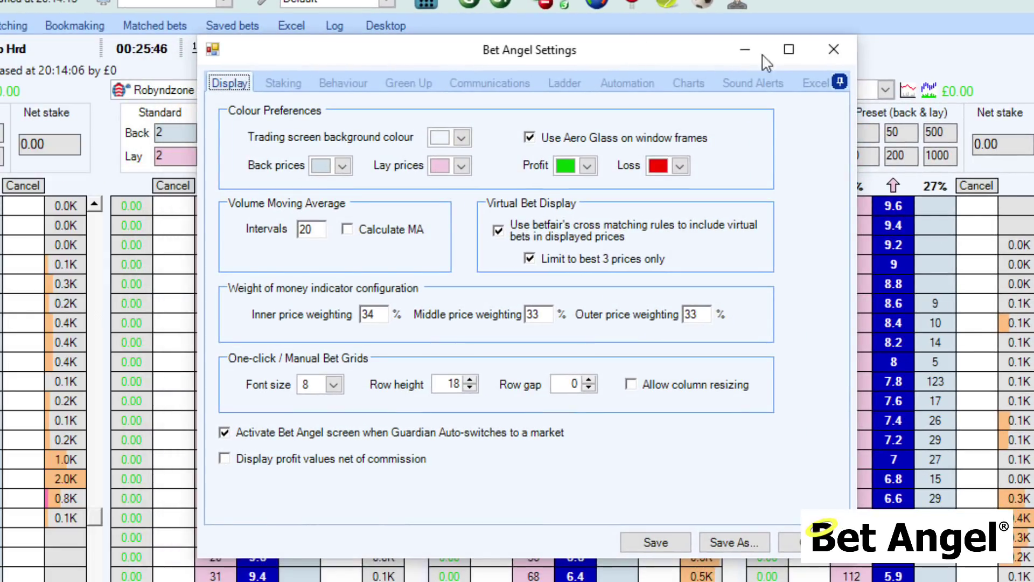
left_click(823, 48)
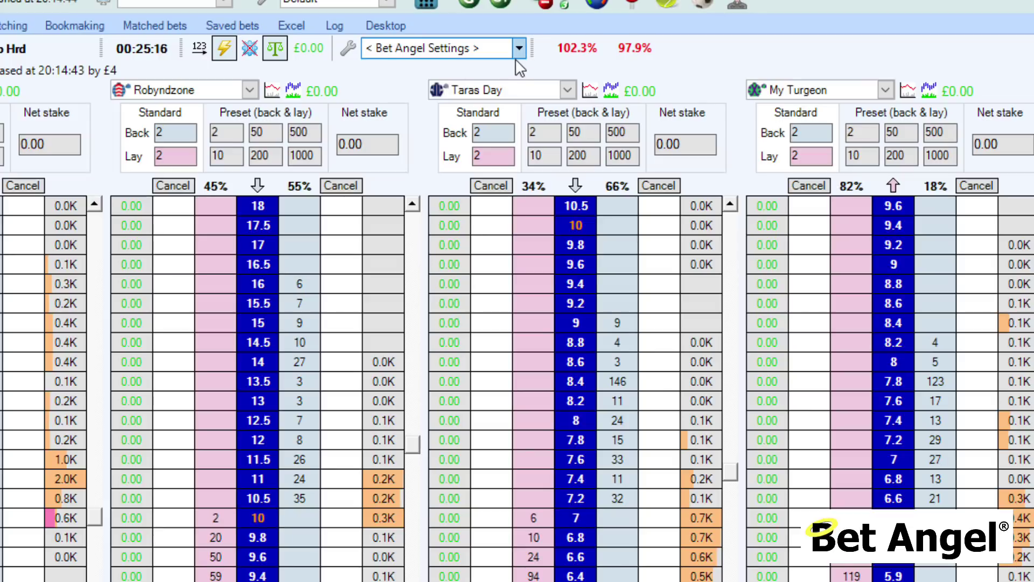
- Open the ladder's own settings, look at the import and export options for ladder settings, and close the window
left_click(350, 49)
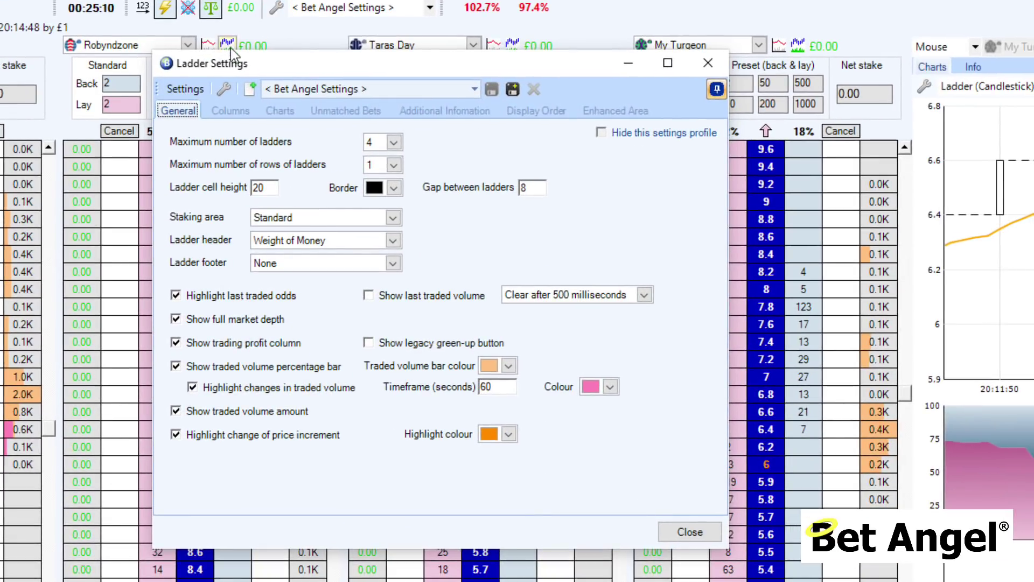
left_click(191, 93)
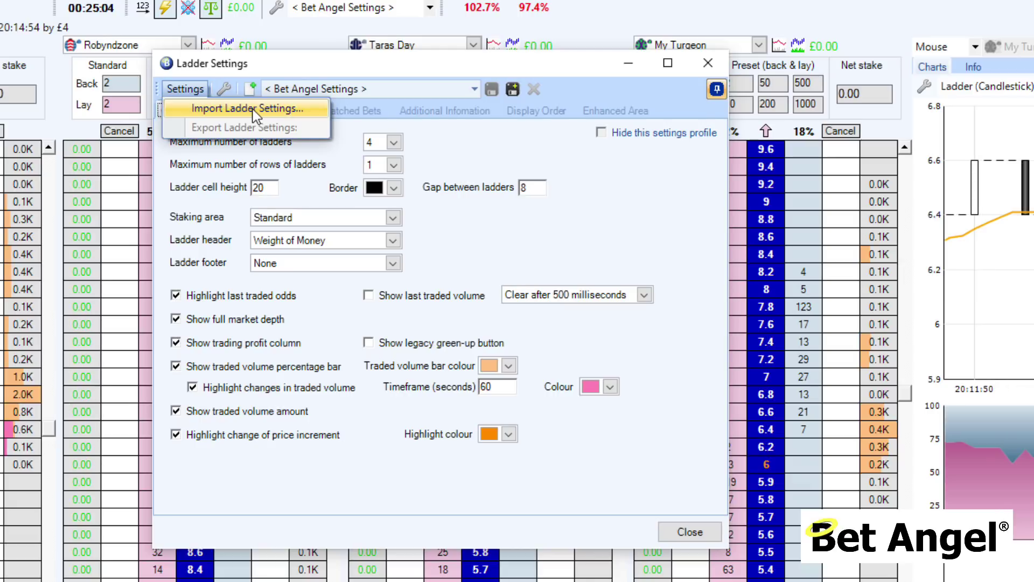
left_click(678, 85)
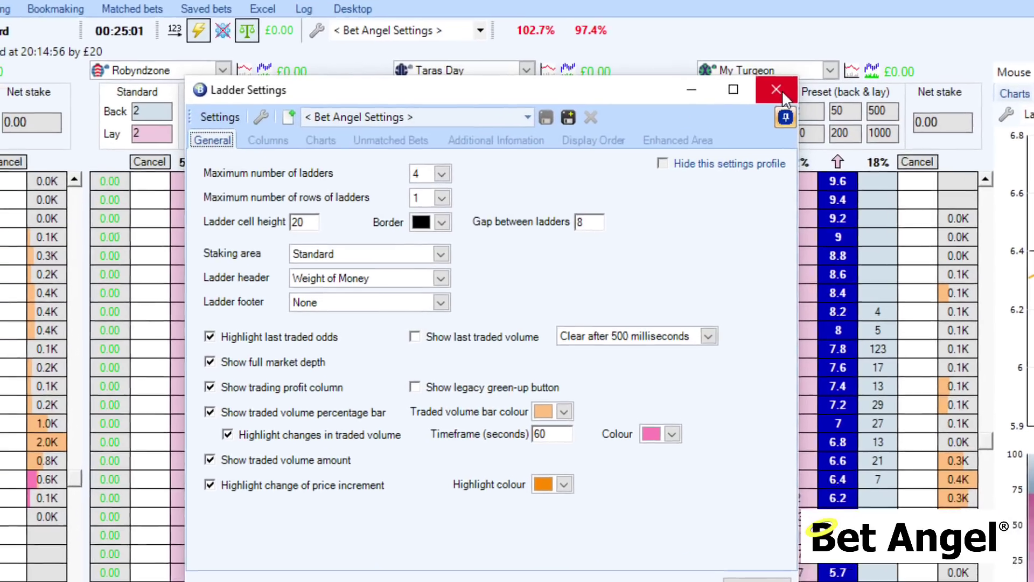
left_click(708, 63)
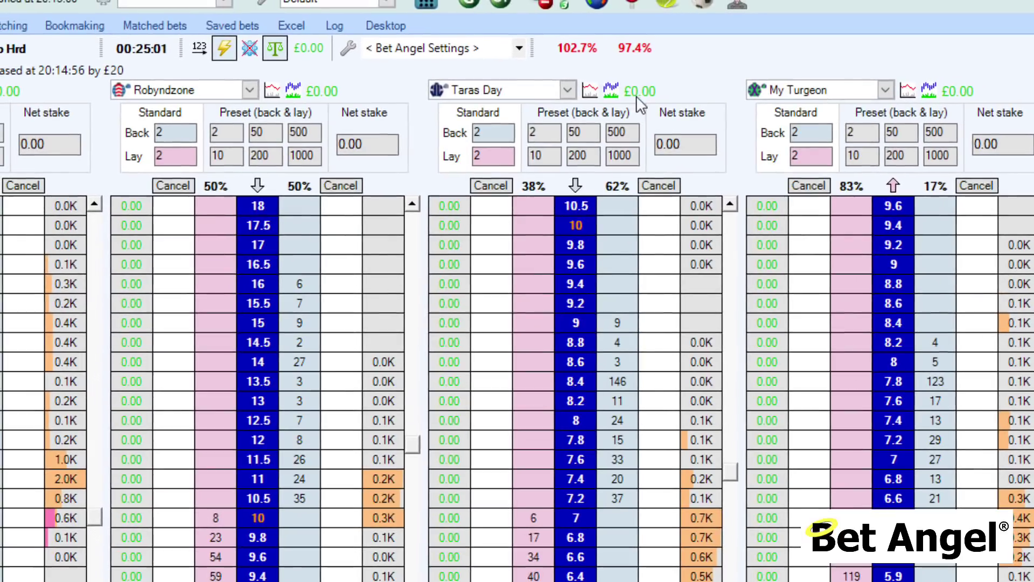
- Preview the ladder profiles Ex4: Bets in 1 column, Ex6: Compressed and Ex2: Default with chart, and return to < Bet Angel Settings >
left_click(520, 48)
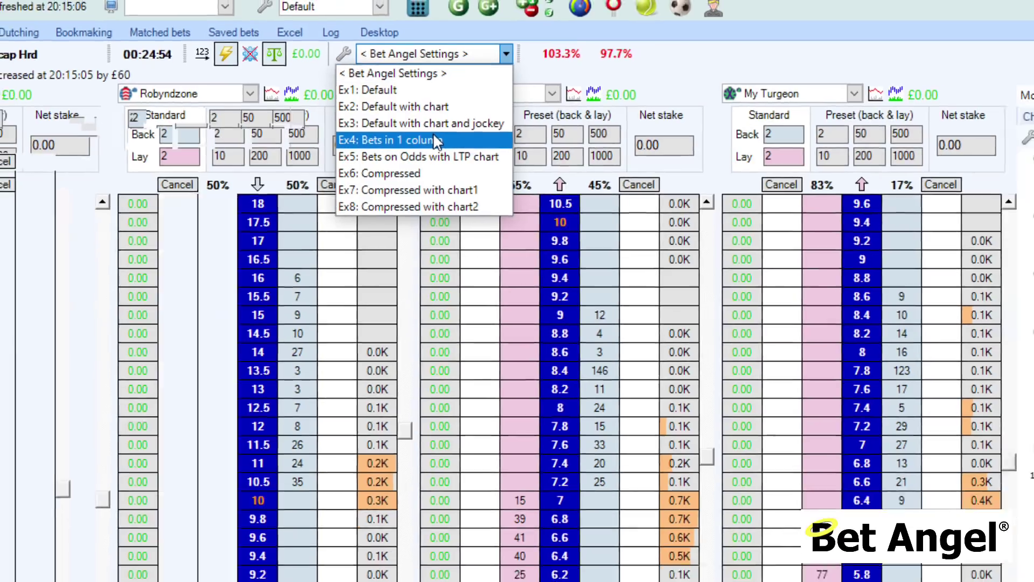
left_click(442, 139)
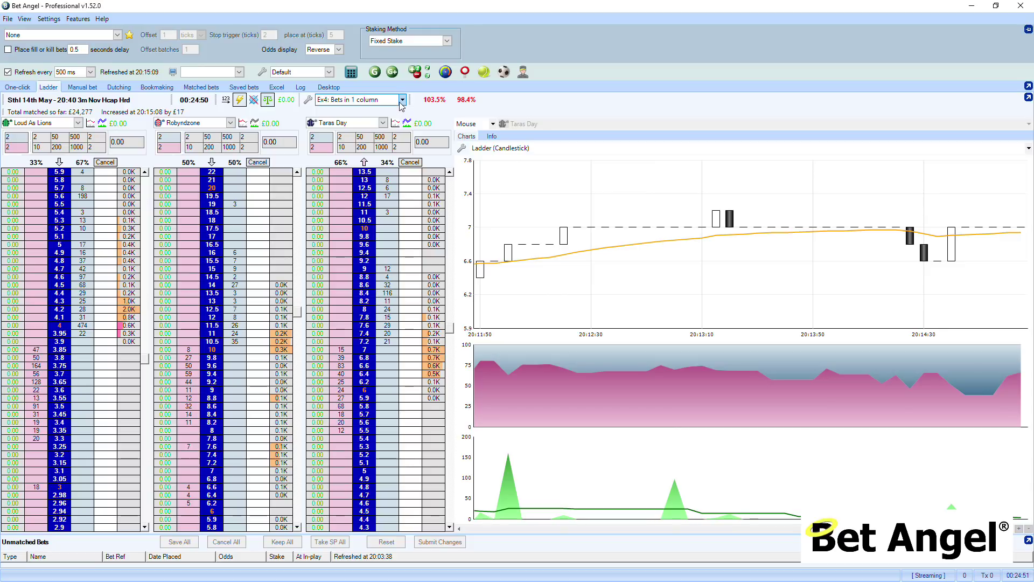
left_click(402, 100)
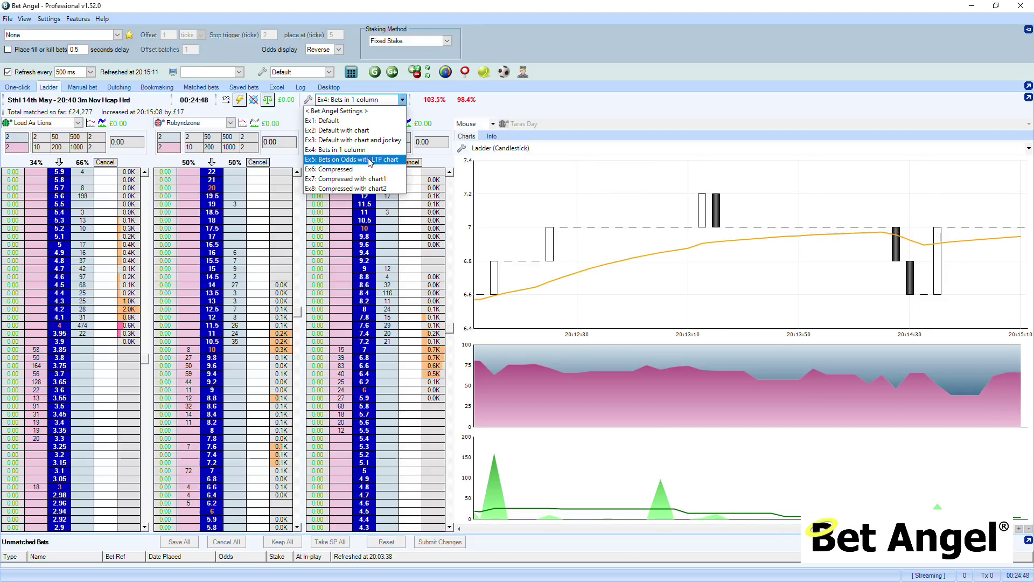
left_click(360, 170)
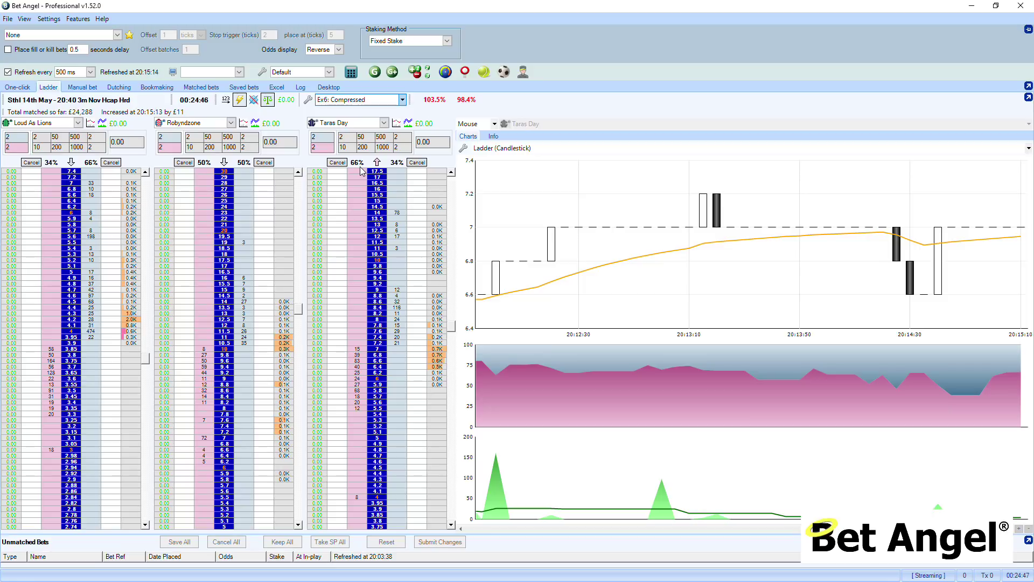
left_click(402, 100)
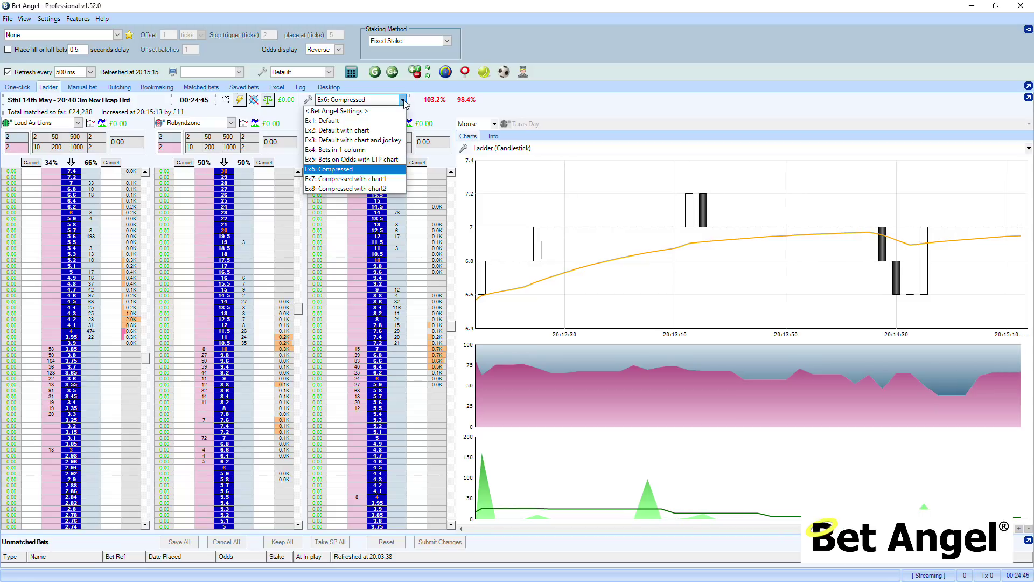
left_click(366, 130)
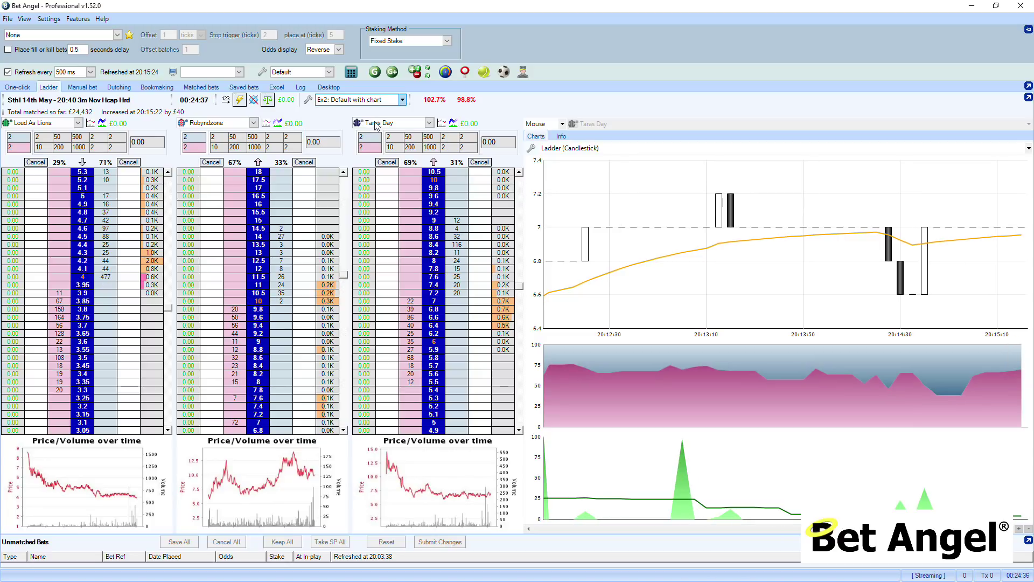
left_click(402, 100)
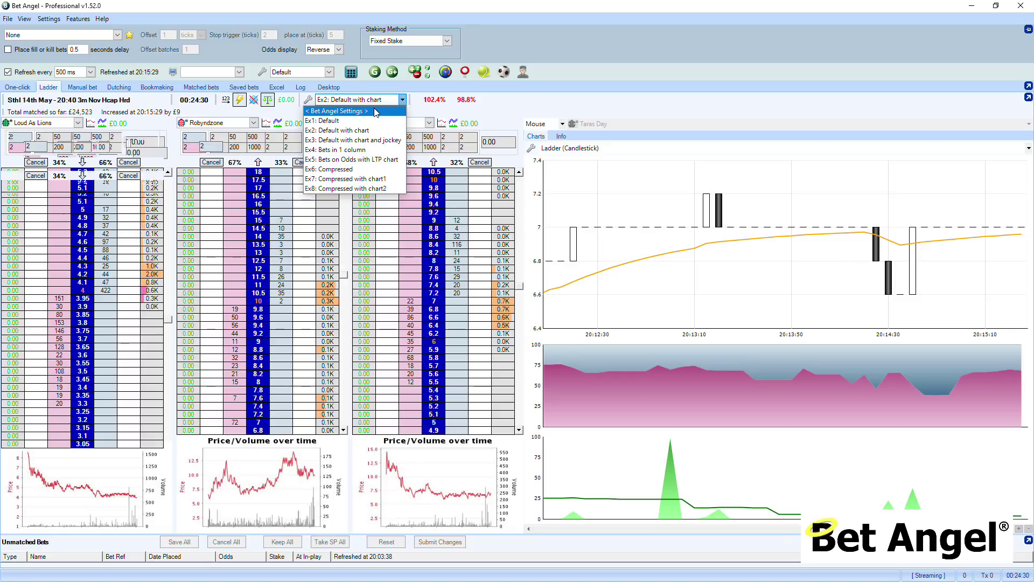
left_click(378, 110)
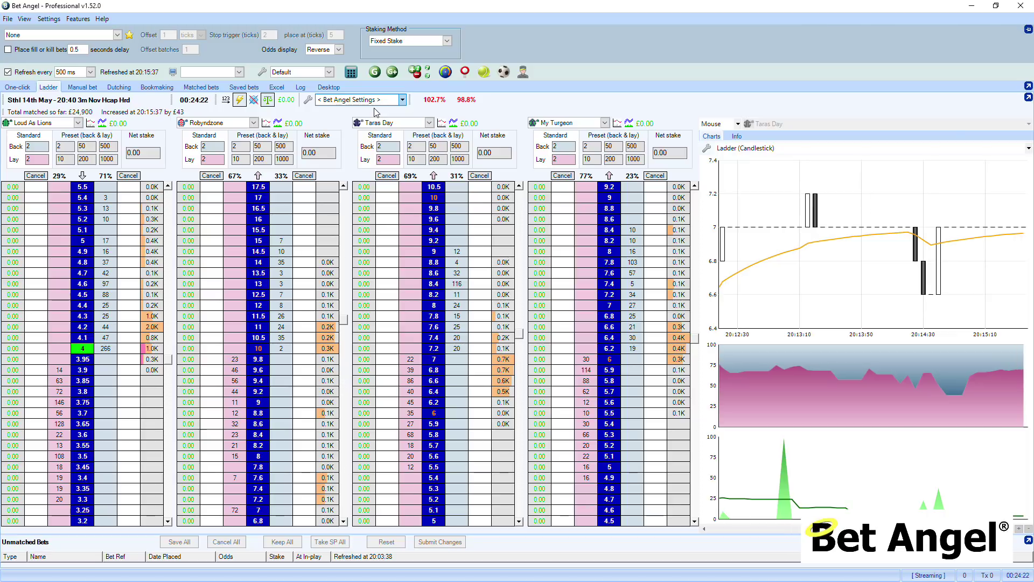
- In the ladder settings, show the Estimated Position In Queue column and the Last Traded Price chart column
left_click(308, 100)
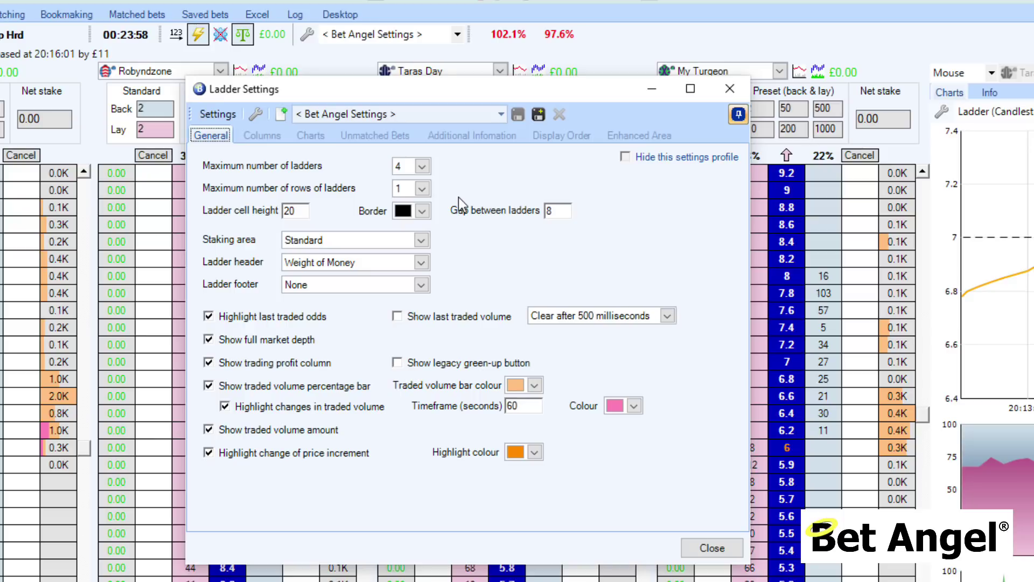
left_click(267, 134)
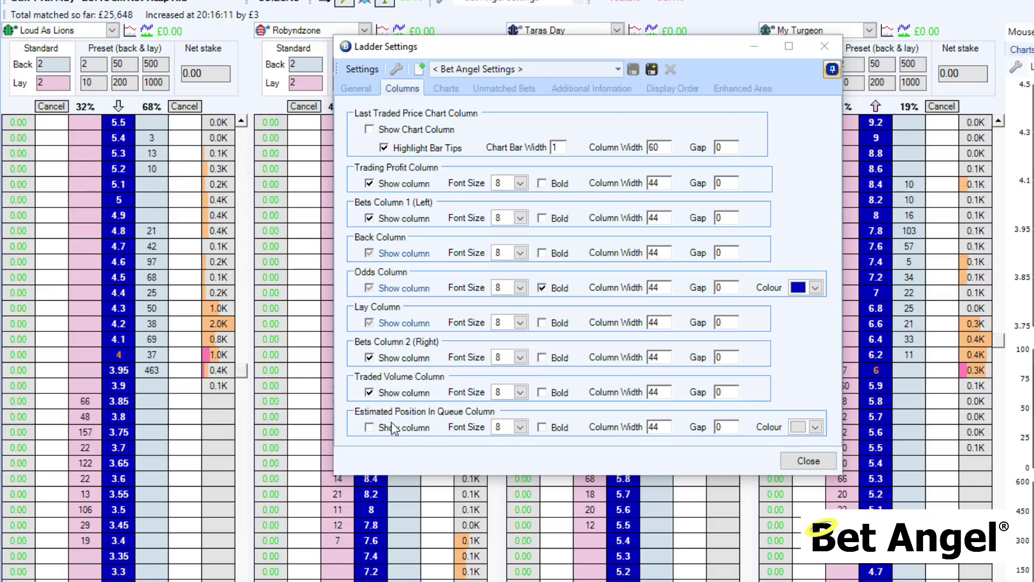
left_click(369, 427)
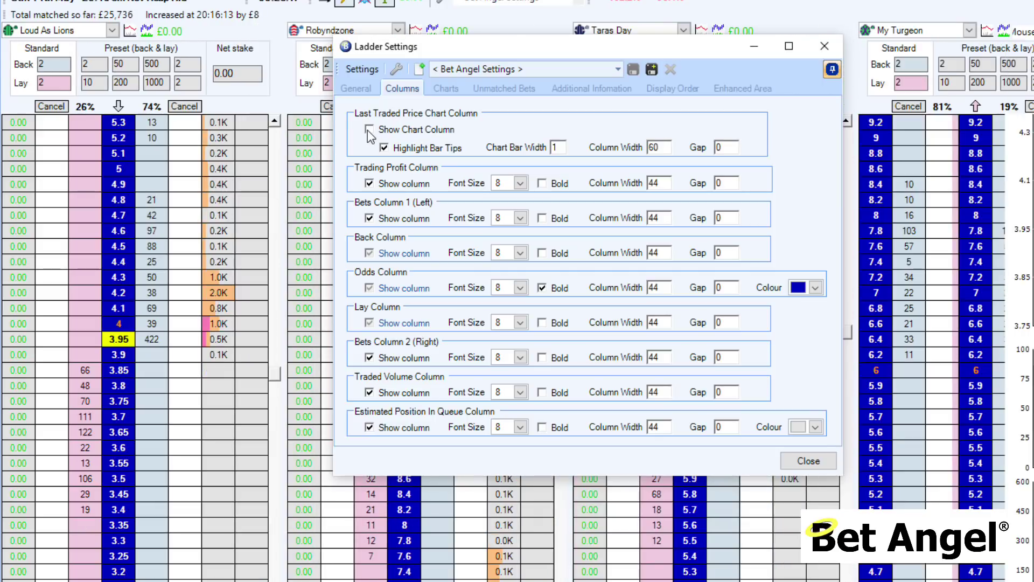
left_click(369, 129)
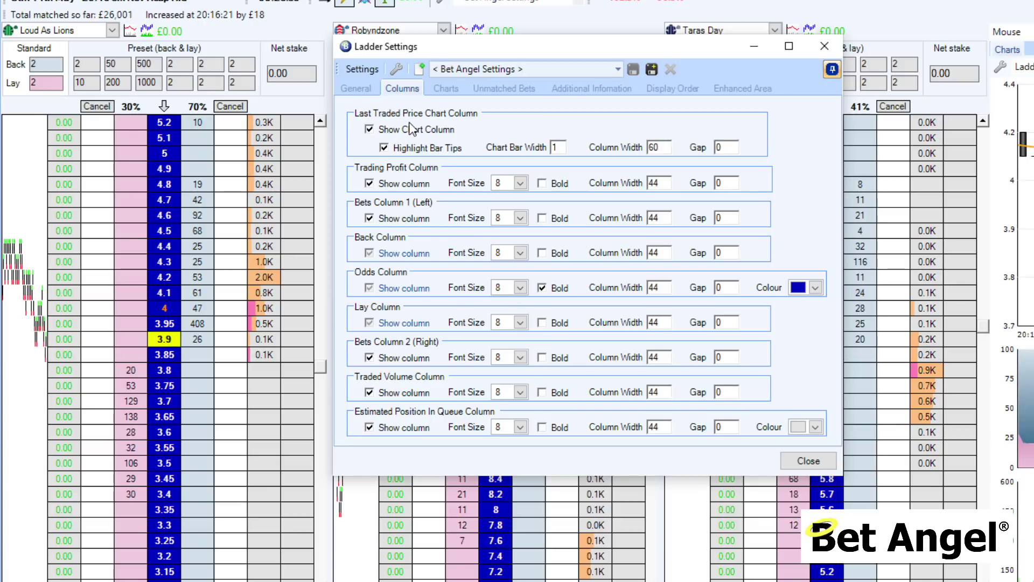
left_click(134, 234)
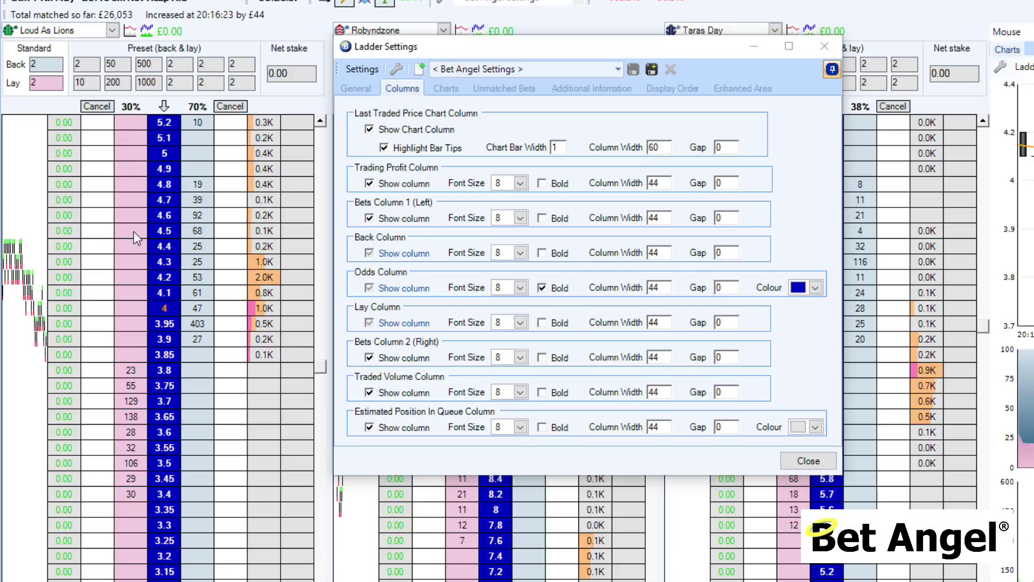
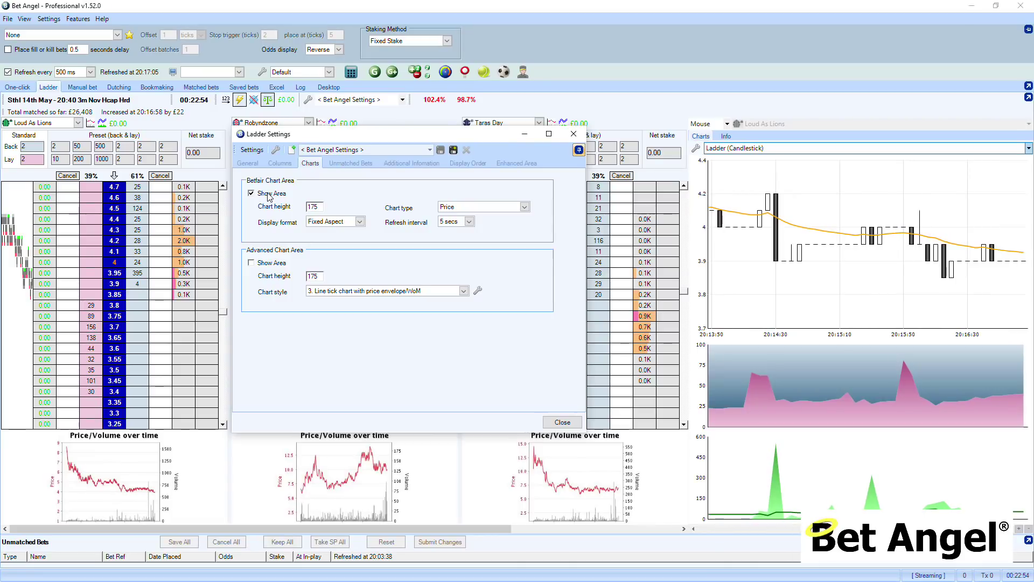
- Compare the Fixed Aspect and Stretch to Fit display formats for the Betfair chart area, and keep Stretch to Fit
left_click(359, 221)
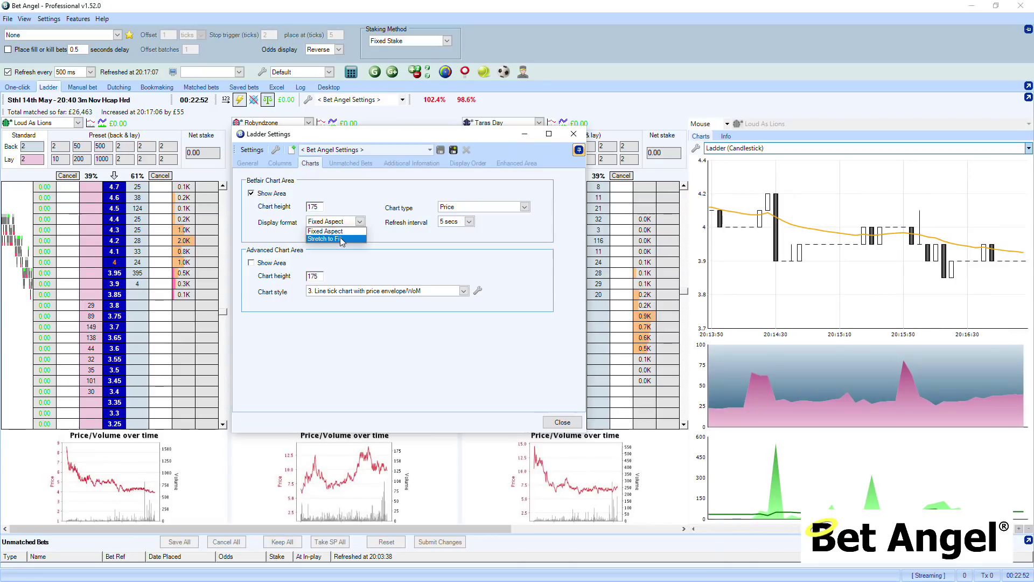
left_click(345, 238)
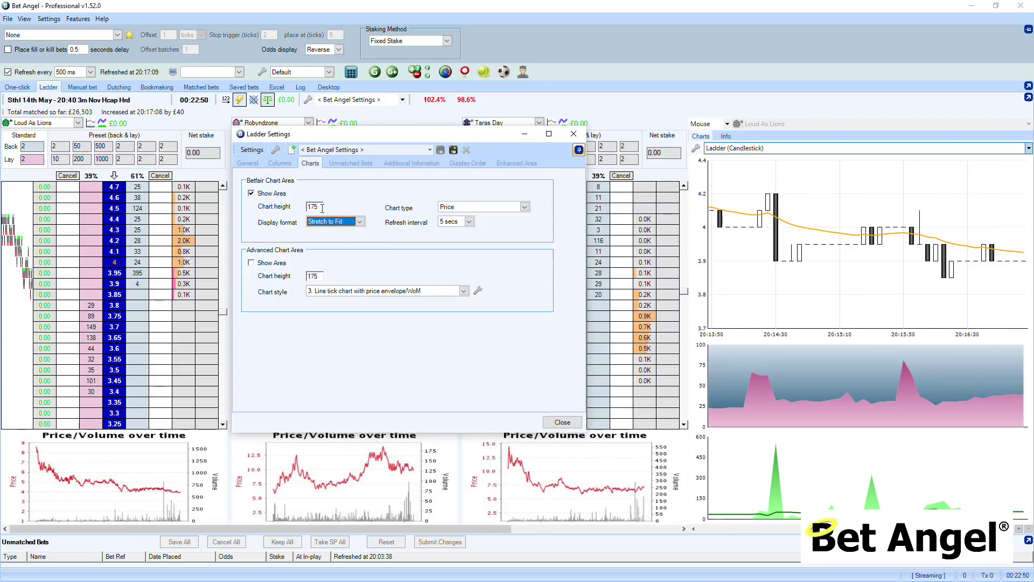
left_click(359, 221)
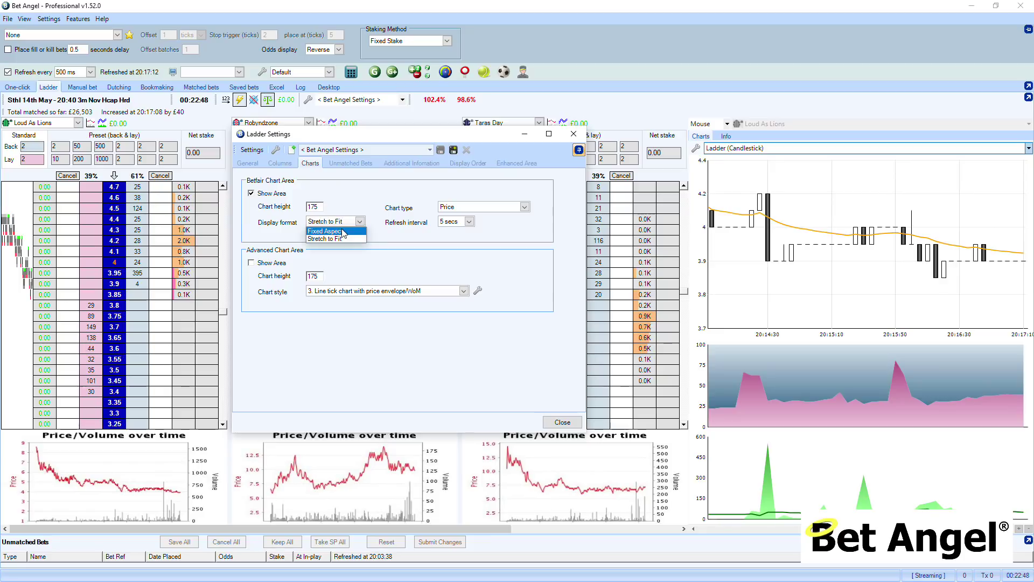
left_click(342, 231)
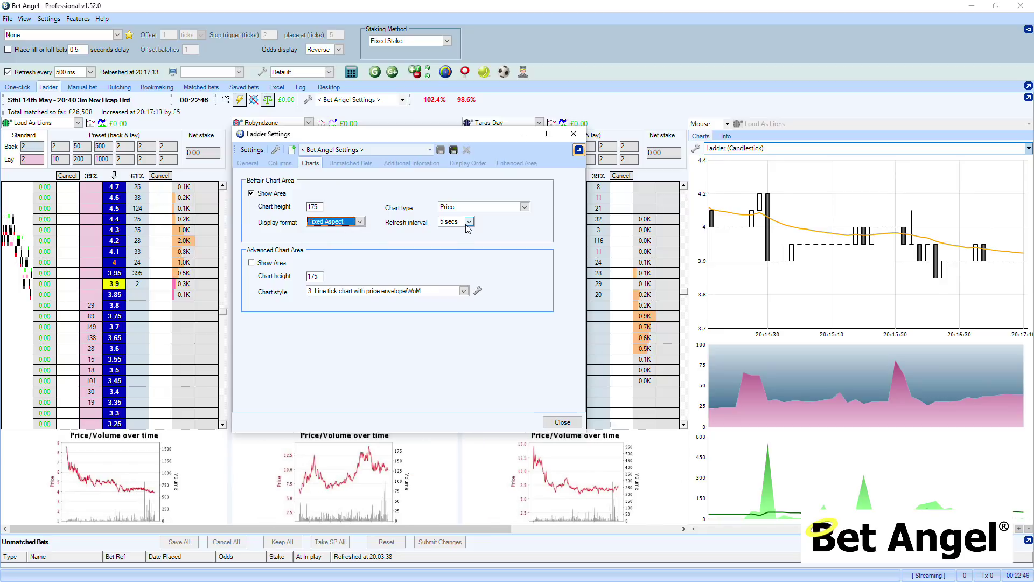
left_click(358, 222)
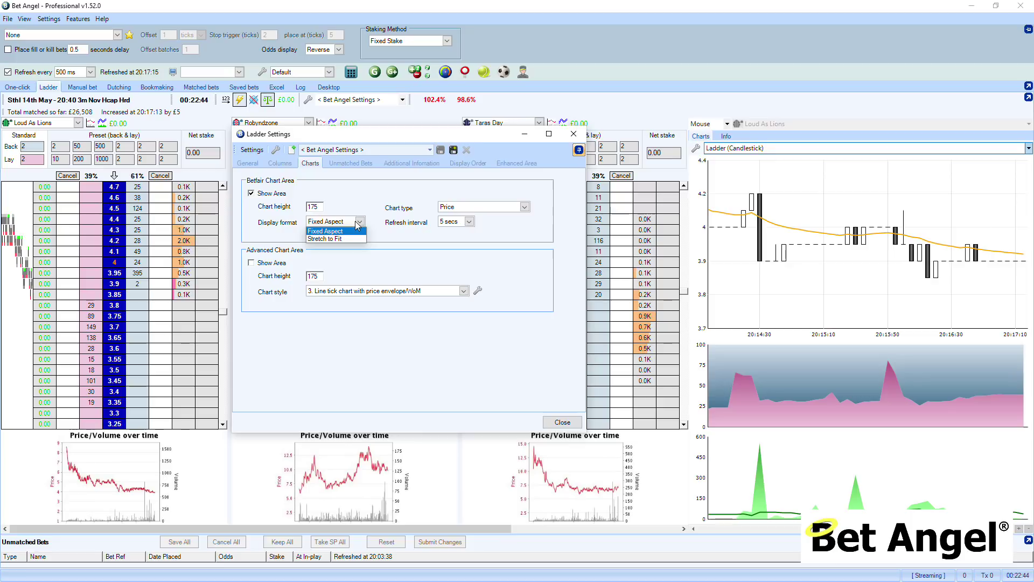
left_click(343, 238)
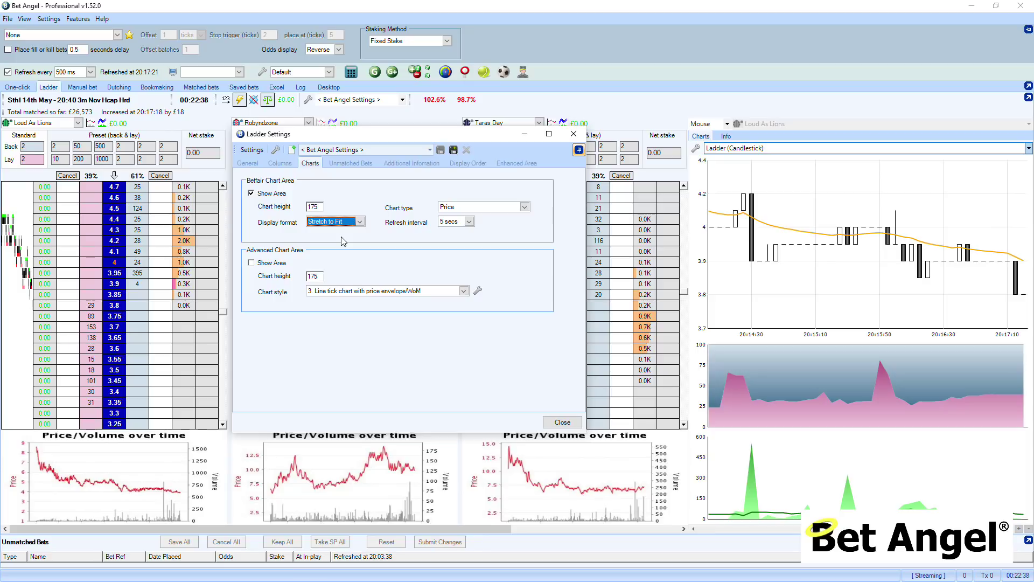
- Show the advanced chart area instead of the Betfair chart area, with Ladder Footer as its chart style
left_click(264, 262)
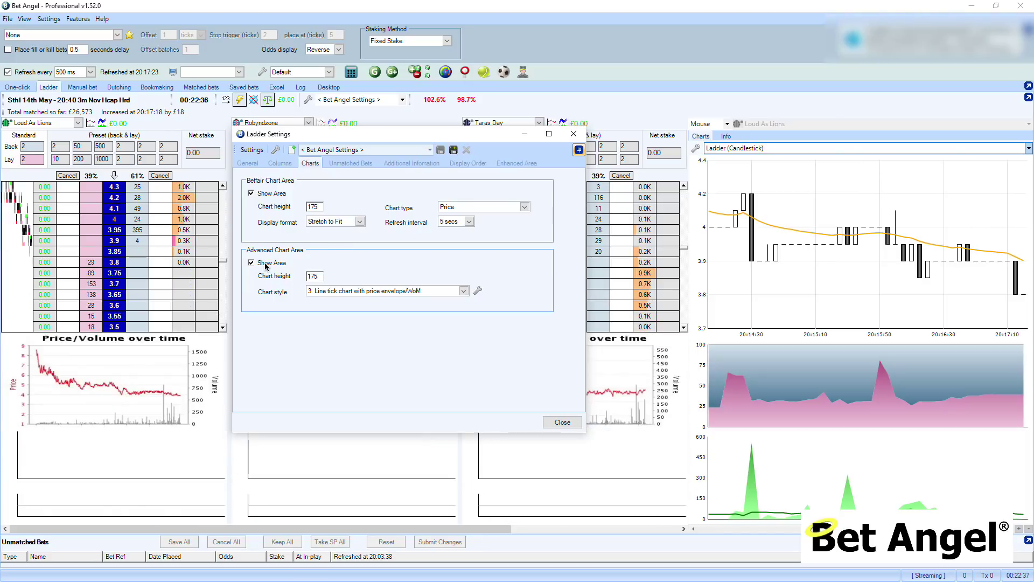
left_click(265, 195)
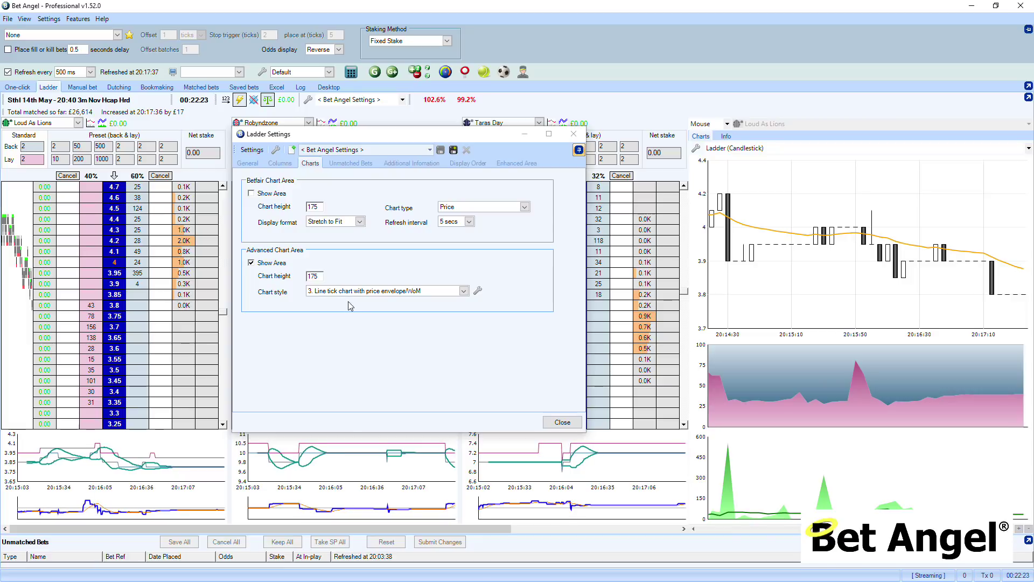
left_click(462, 291)
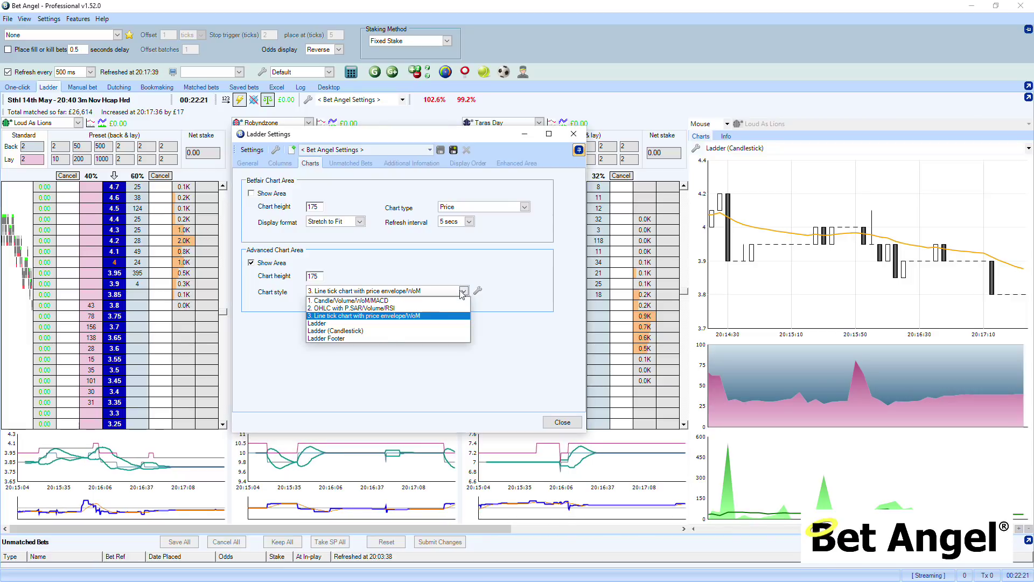
left_click(362, 338)
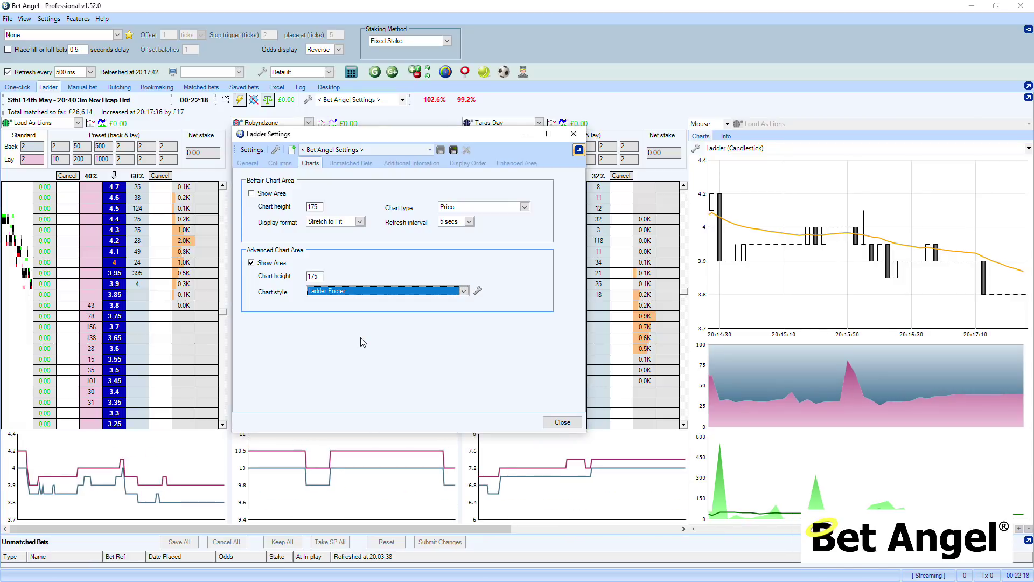
- Open the advanced chart settings for the Ladder Footer style, look at them, and close them without changes
left_click(477, 290)
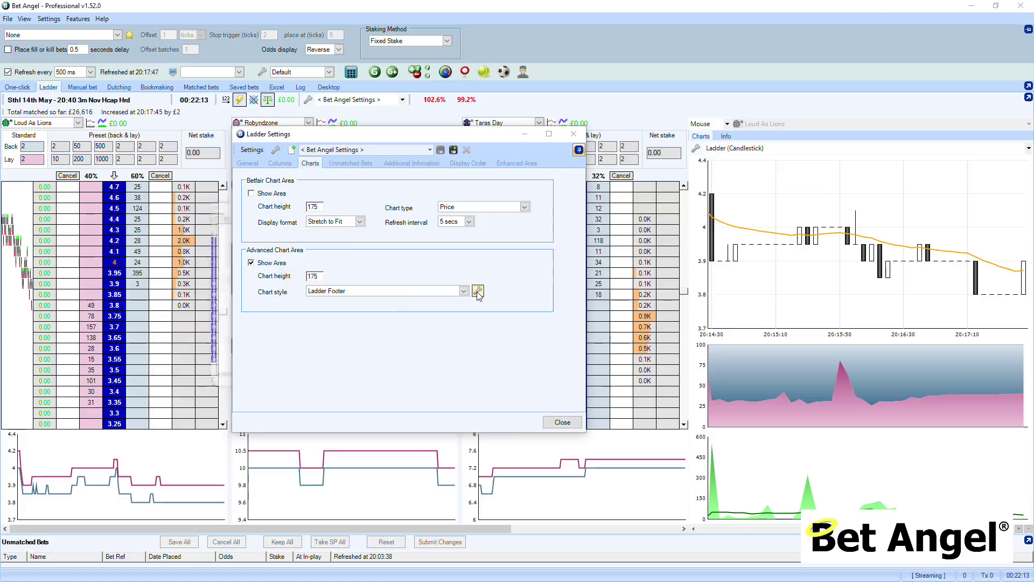
mouse_move(386, 140)
left_mouse_down()
mouse_move(426, 154)
mouse_move(435, 178)
mouse_move(529, 197)
mouse_move(406, 139)
left_mouse_up()
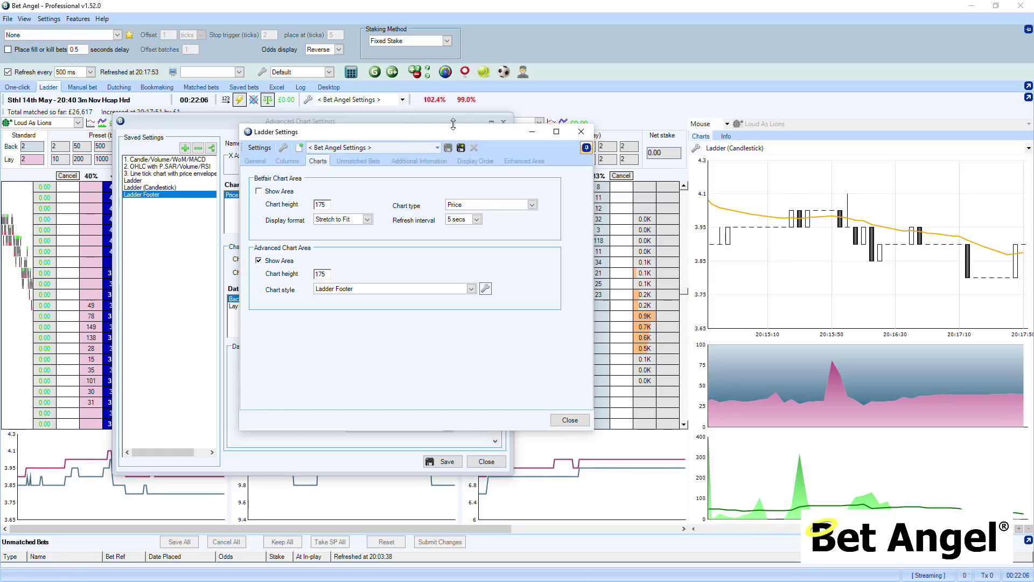
left_click(502, 121)
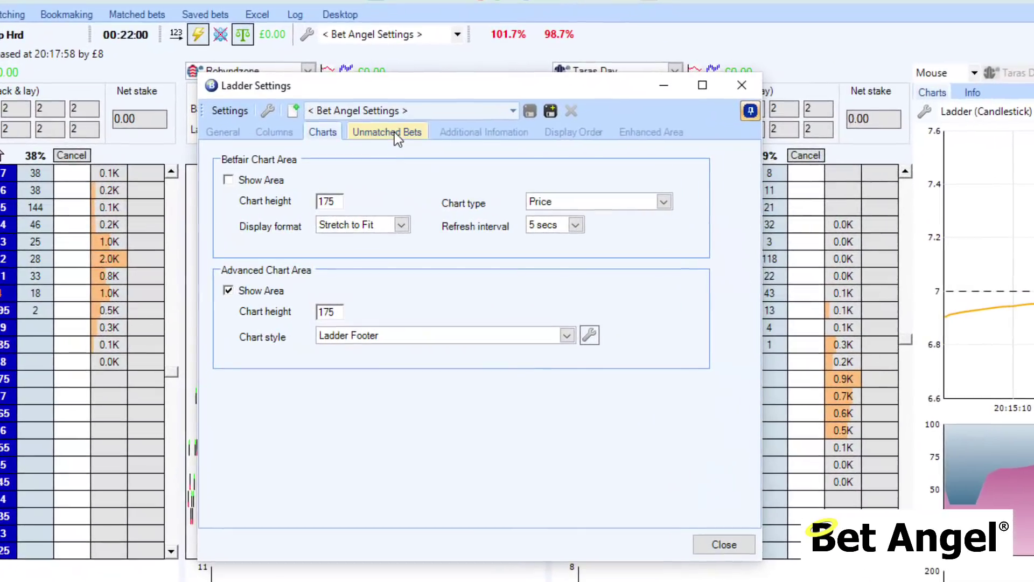
- Review the unmatched bets settings and the style choices for the cancel buttons, keeping the Default style
left_click(363, 162)
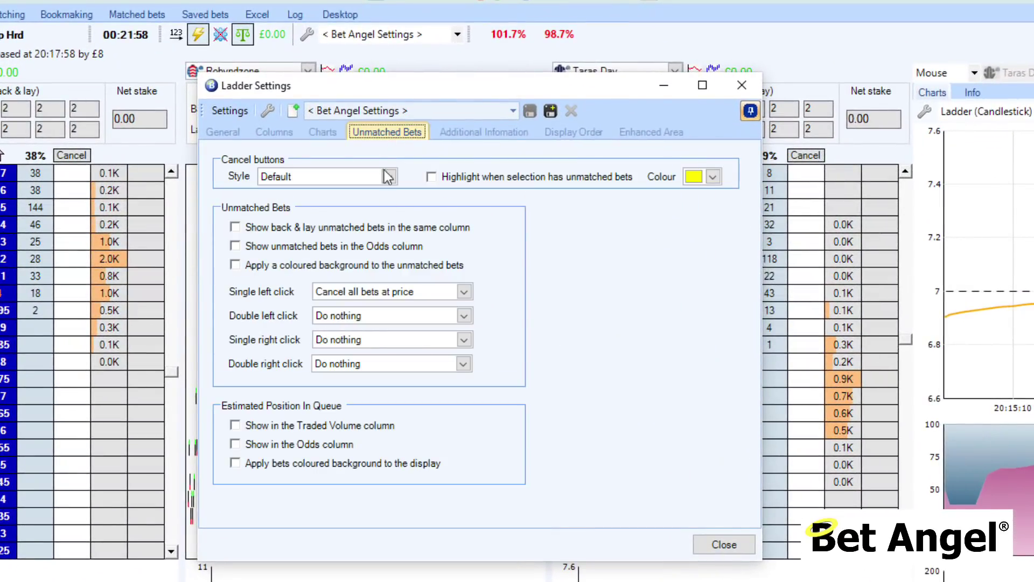
left_click(355, 183)
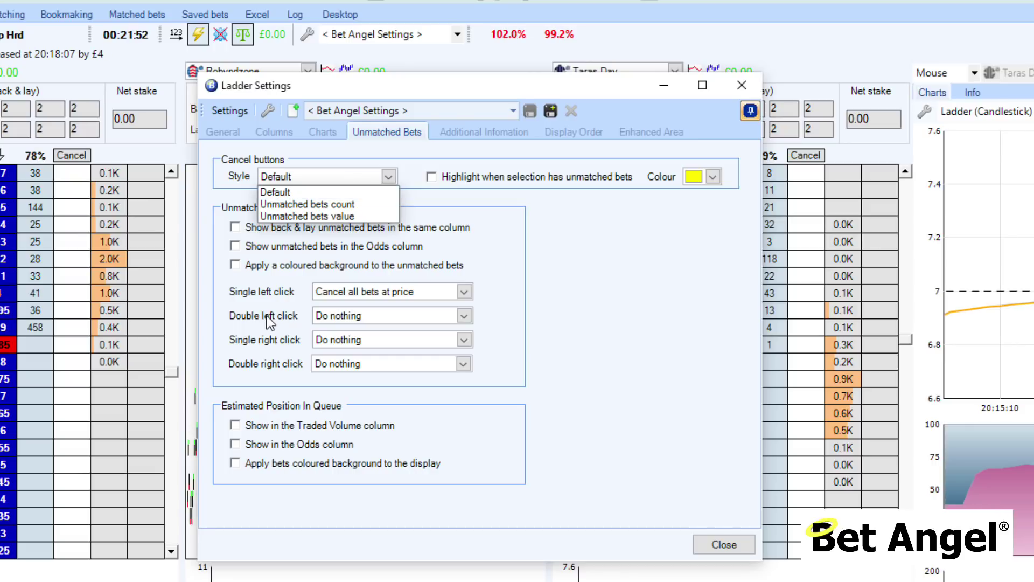
left_click(495, 321)
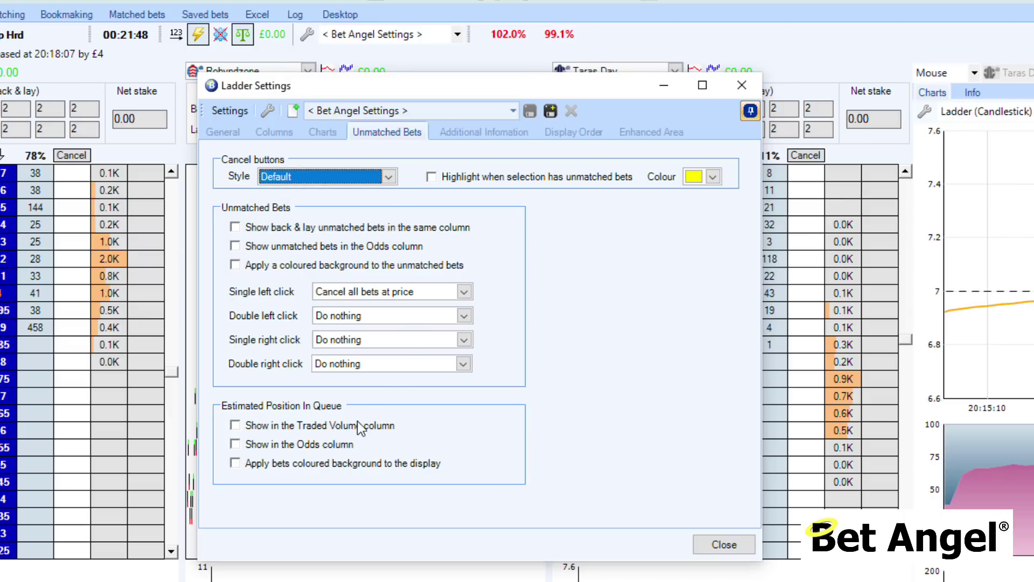
left_click_drag(424, 84, 463, 88)
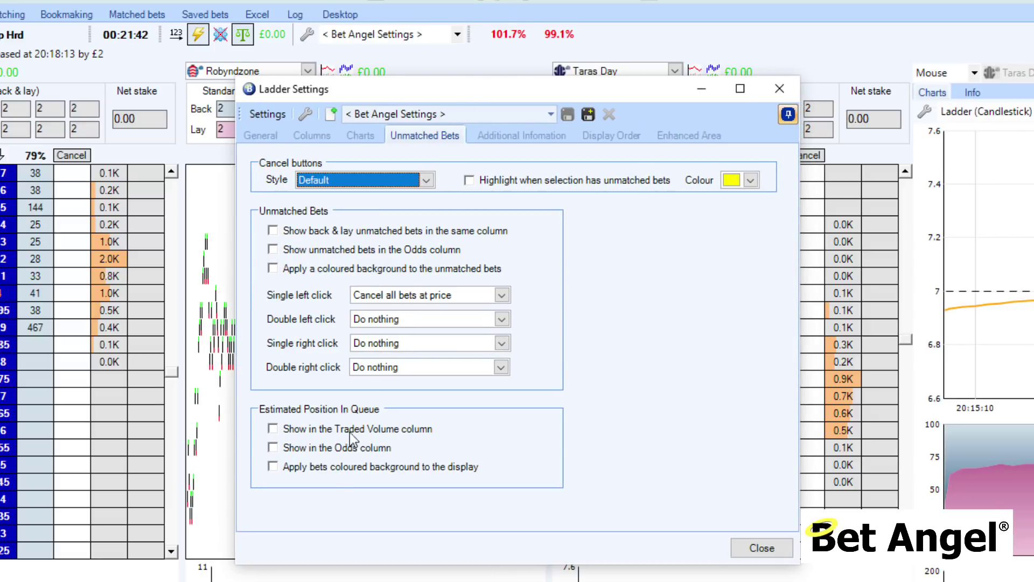
left_click(198, 252)
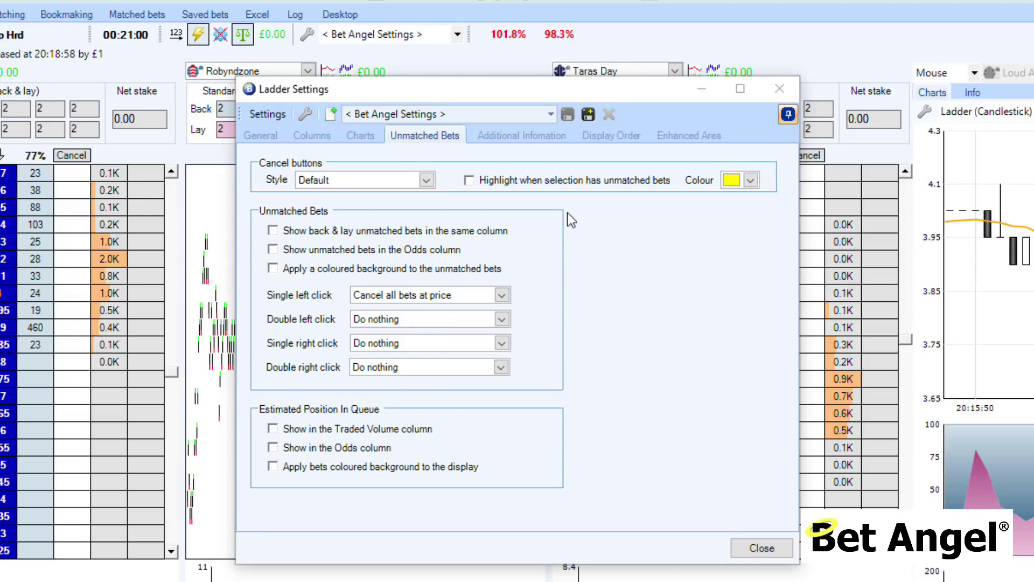
- In the additional information settings, look through the preset information choices and set the row 1 item's information type to Shared Stored Value
left_click(529, 141)
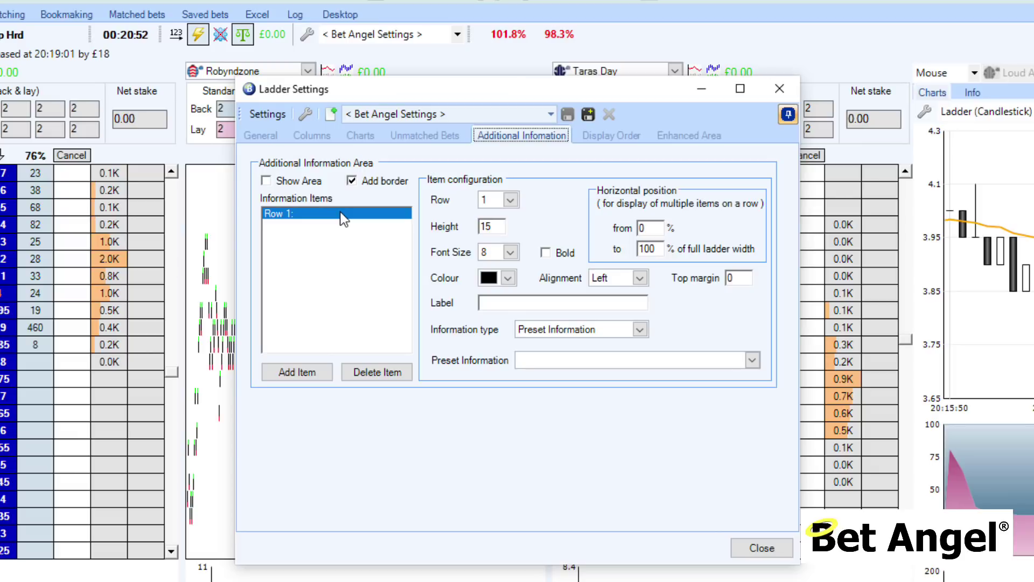
left_click(582, 359)
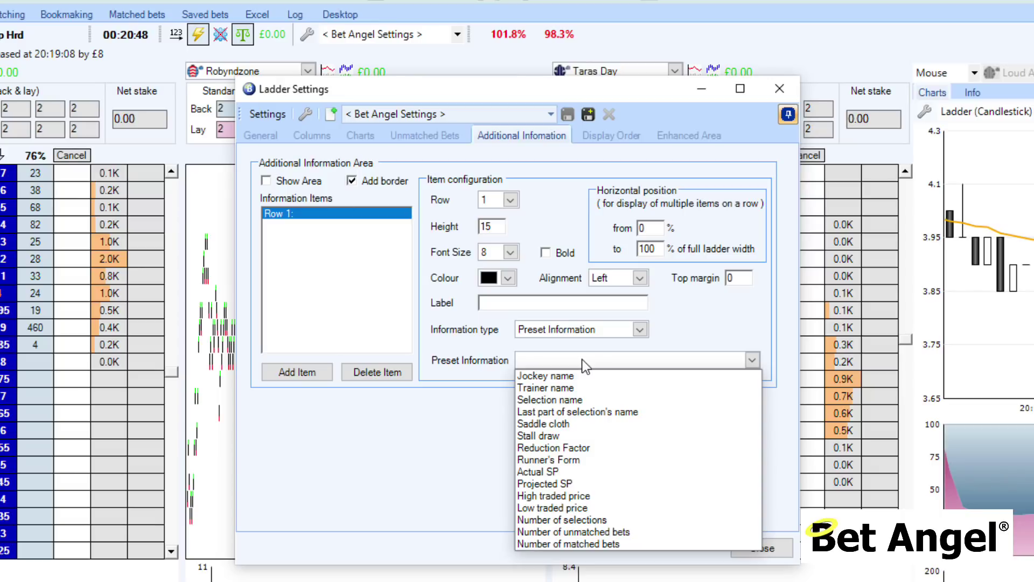
left_click(586, 329)
left_click(585, 328)
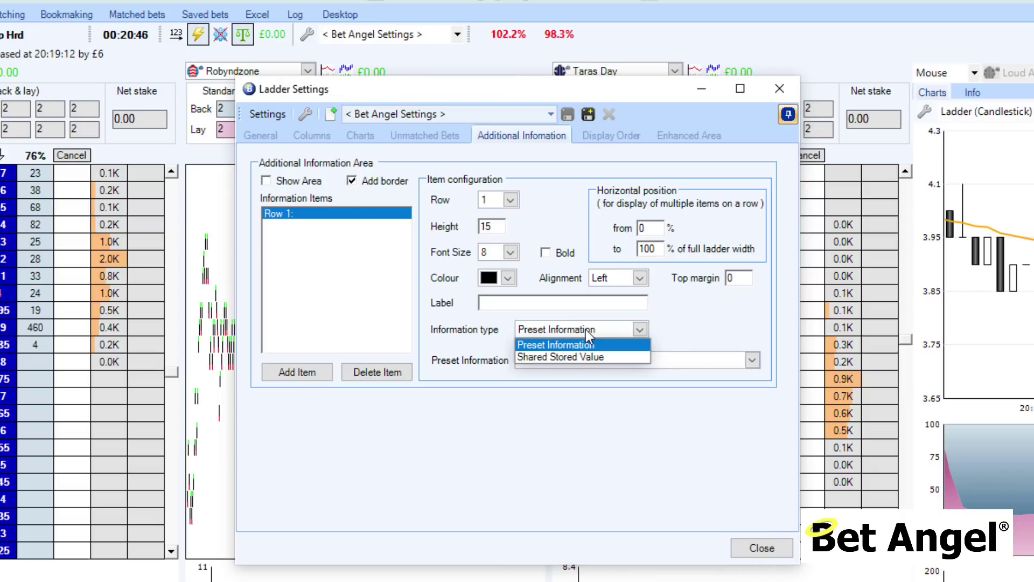
left_click(576, 357)
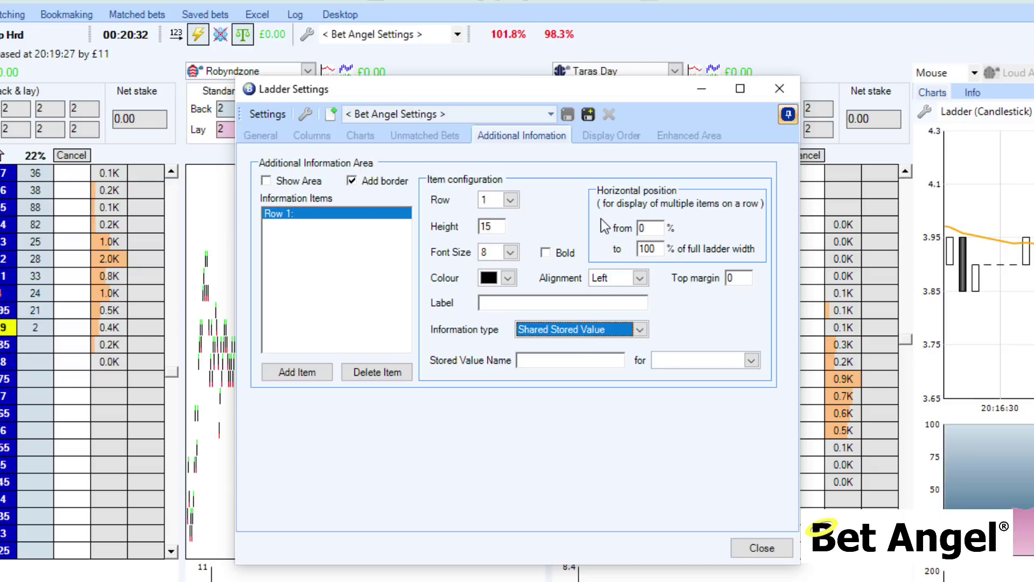
- In the ladder's display order, move the Last Traded Price Chart column between Bets 2 and Traded Volume
left_click(609, 135)
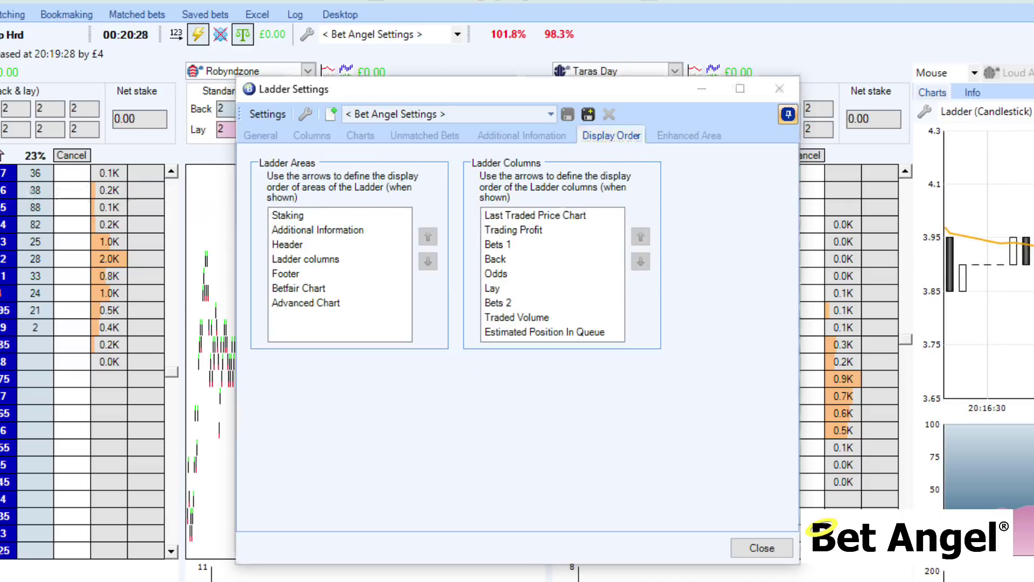
left_click_drag(384, 92, 337, 93)
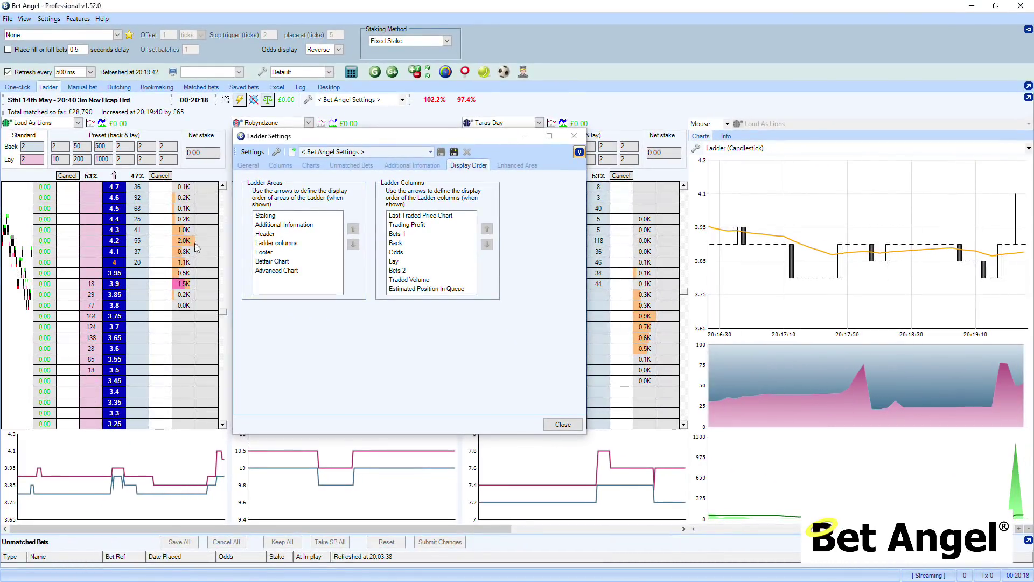
left_click(433, 216)
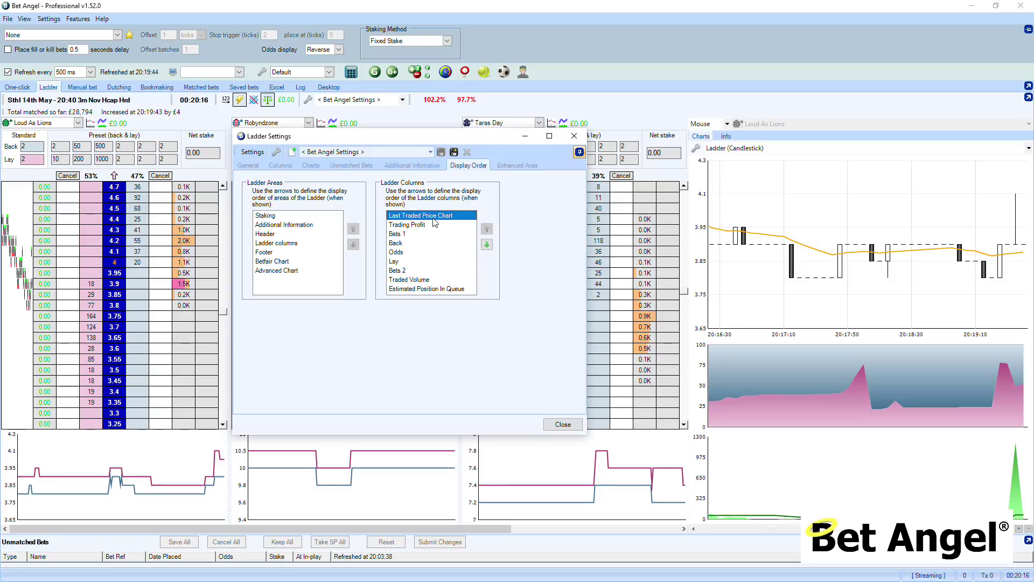
left_click(486, 245)
left_click(486, 245)
left_click(487, 245)
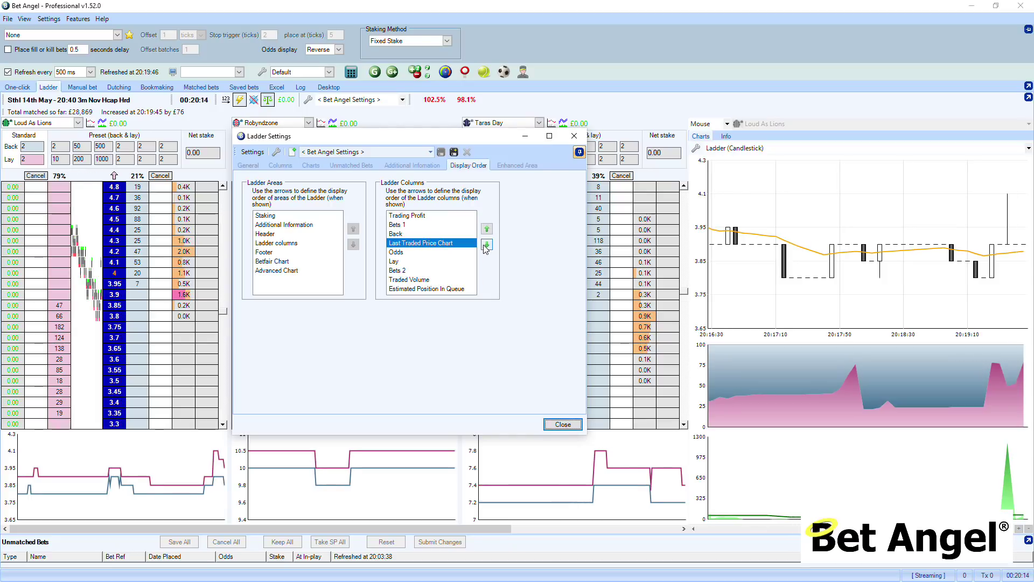
left_click(486, 245)
left_click(486, 245)
left_click(486, 245)
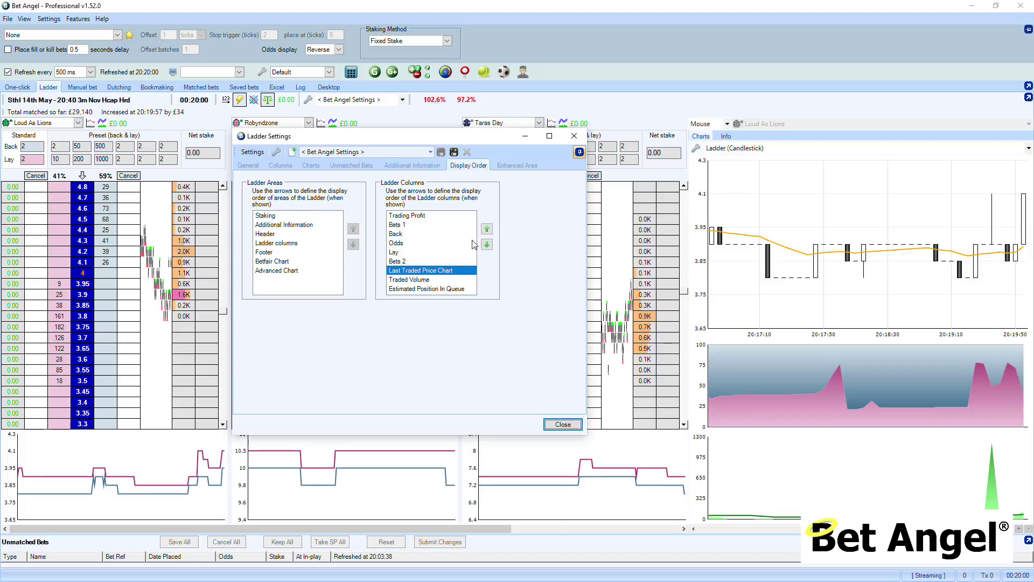
- View the higher odds of the first ladder alongside its last traded price chart and traded volume
left_click(167, 232)
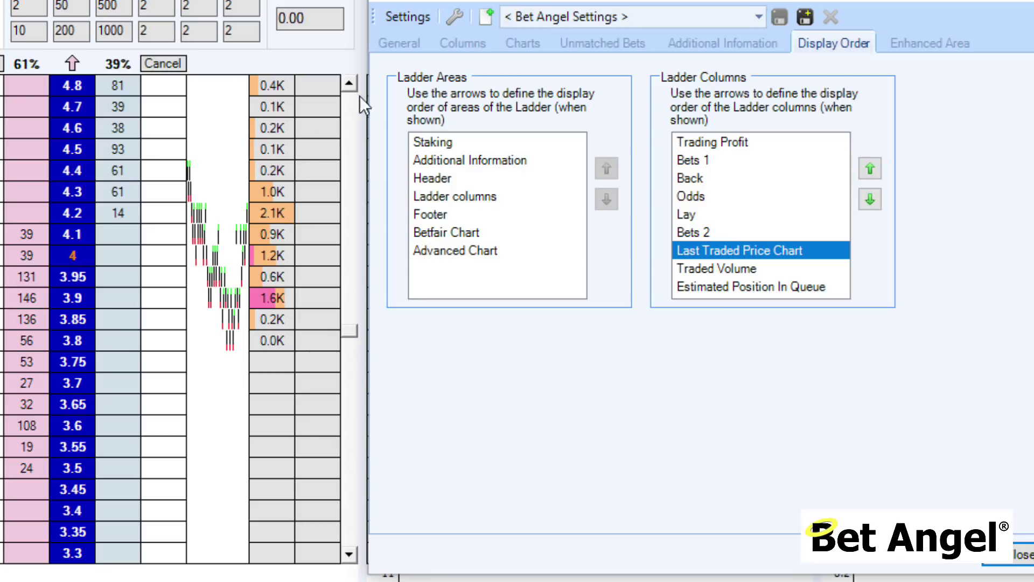
scroll(349, 81, "up", 7)
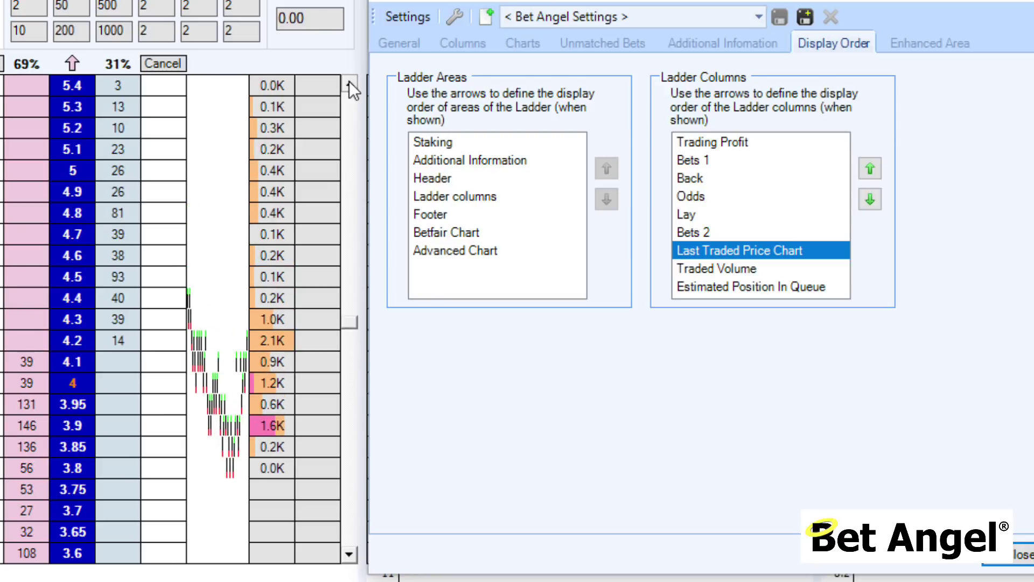
scroll(349, 80, "up", 2)
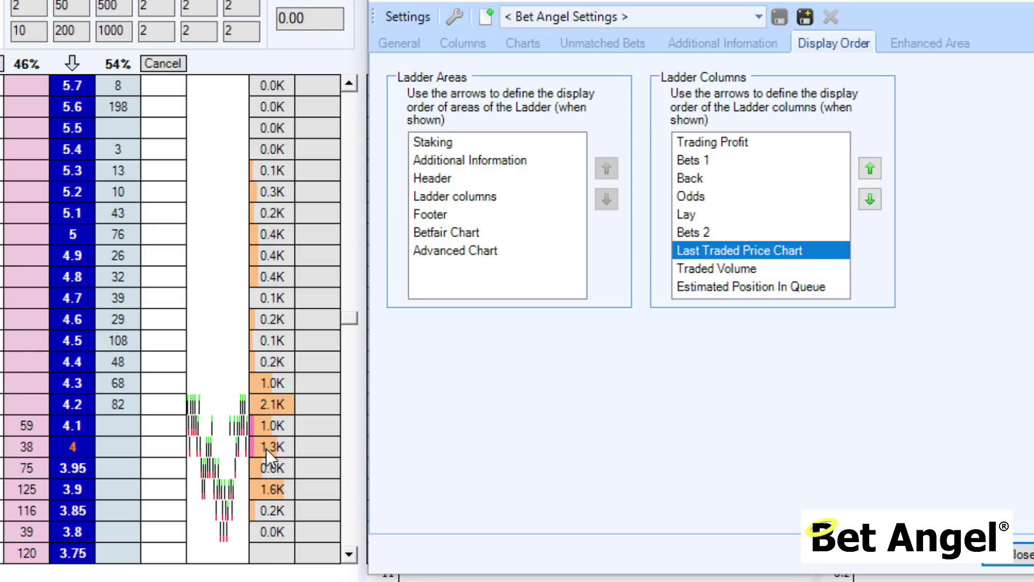
- Show the Betfair chart area instead of the advanced chart area, with the display format set to Fixed Aspect
left_click(540, 44)
left_click(432, 242)
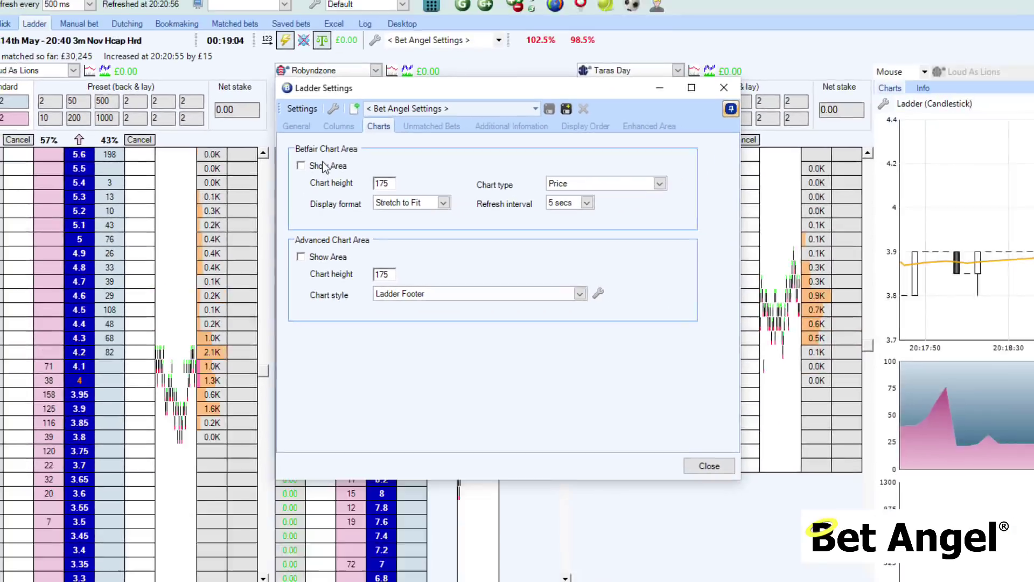
left_click(433, 105)
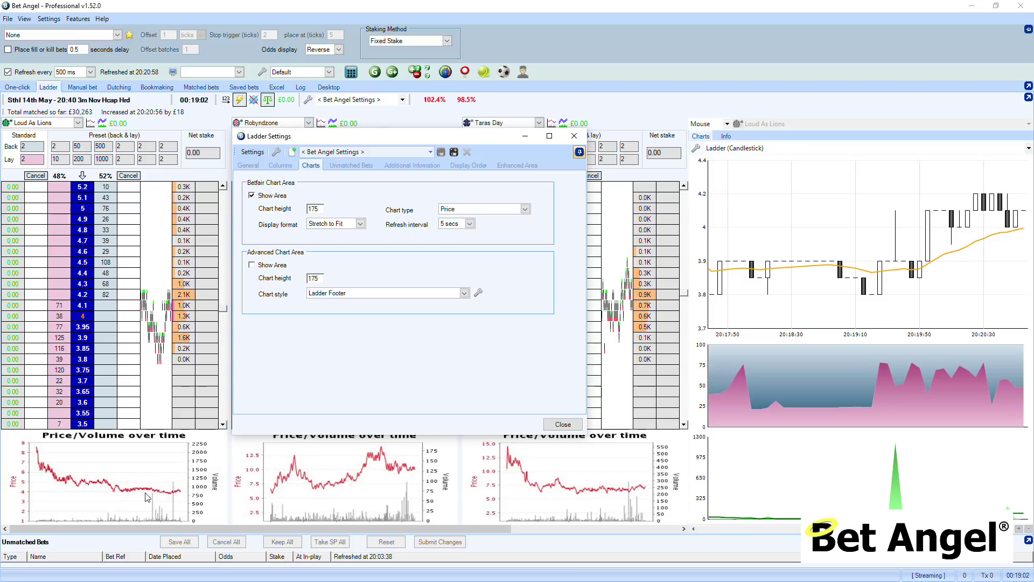
left_click(360, 224)
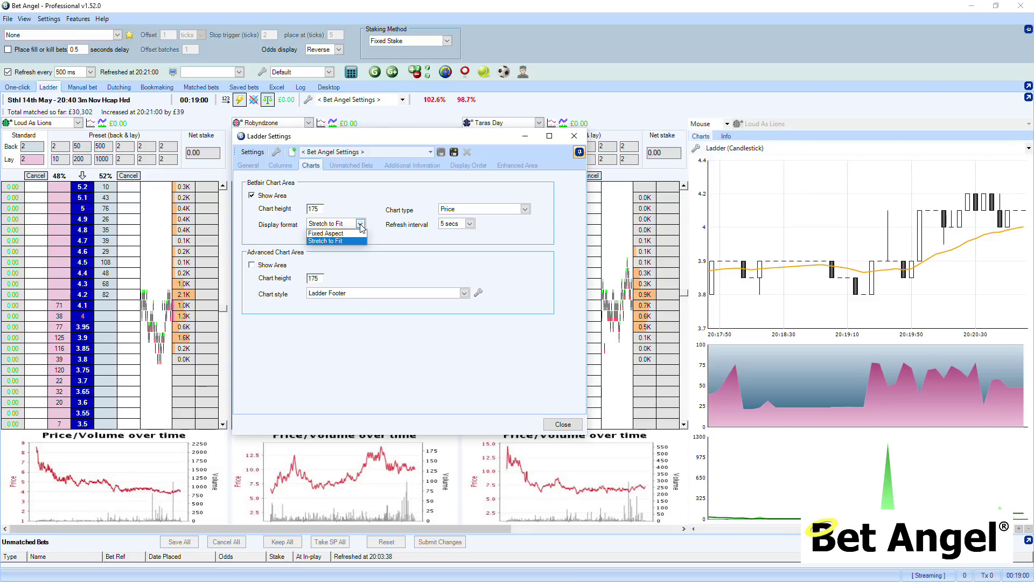
left_click(341, 238)
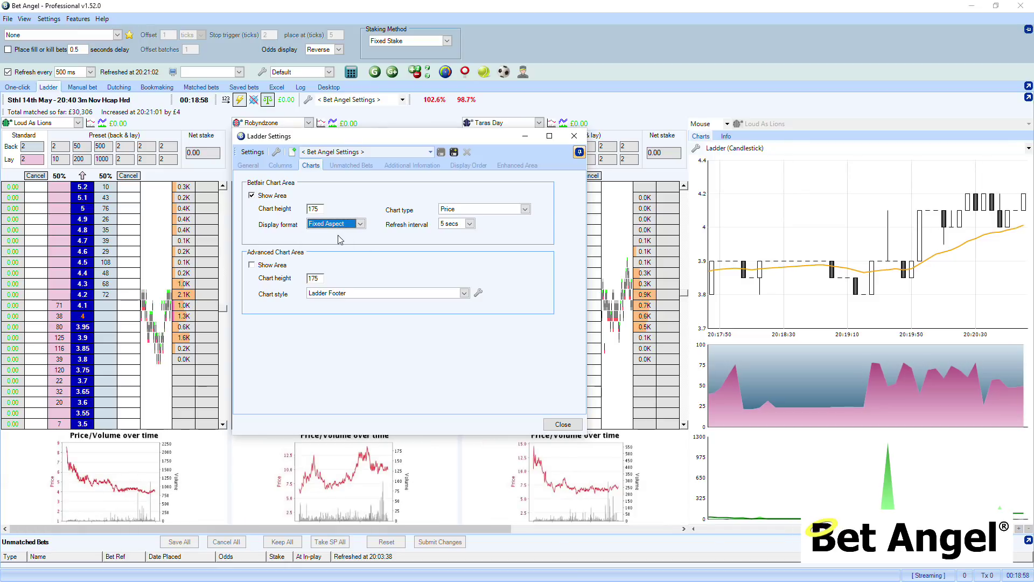
left_click(64, 482)
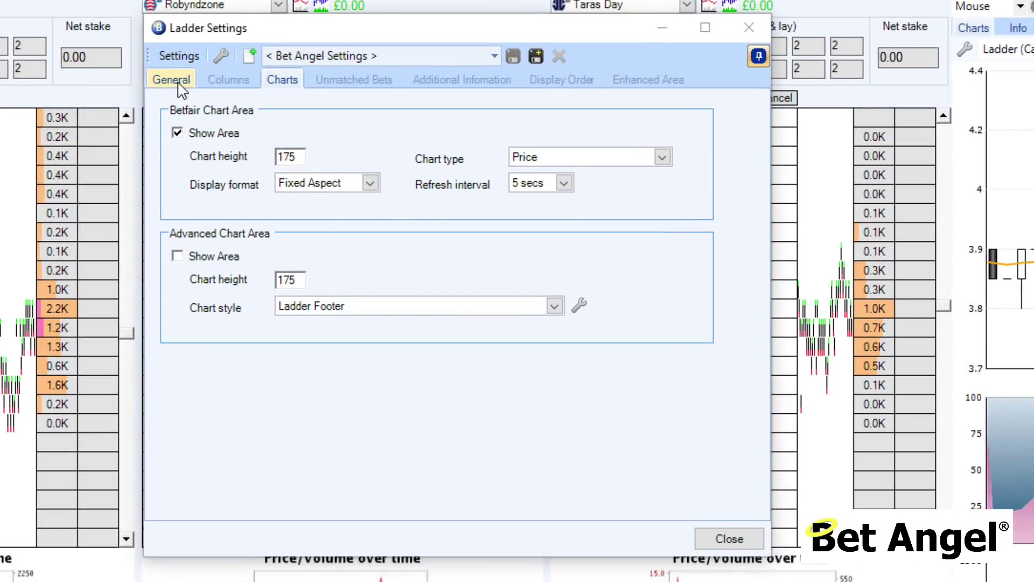
- In the general ladder settings, compare the ladder with and without the traded volume percentage bar, keeping the bar shown
left_click(192, 98)
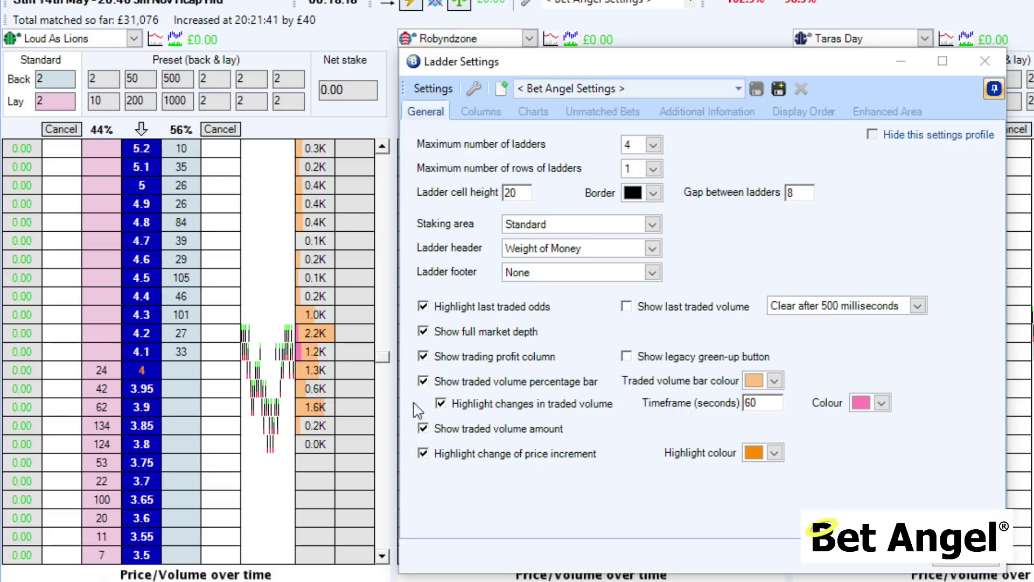
left_click(422, 381)
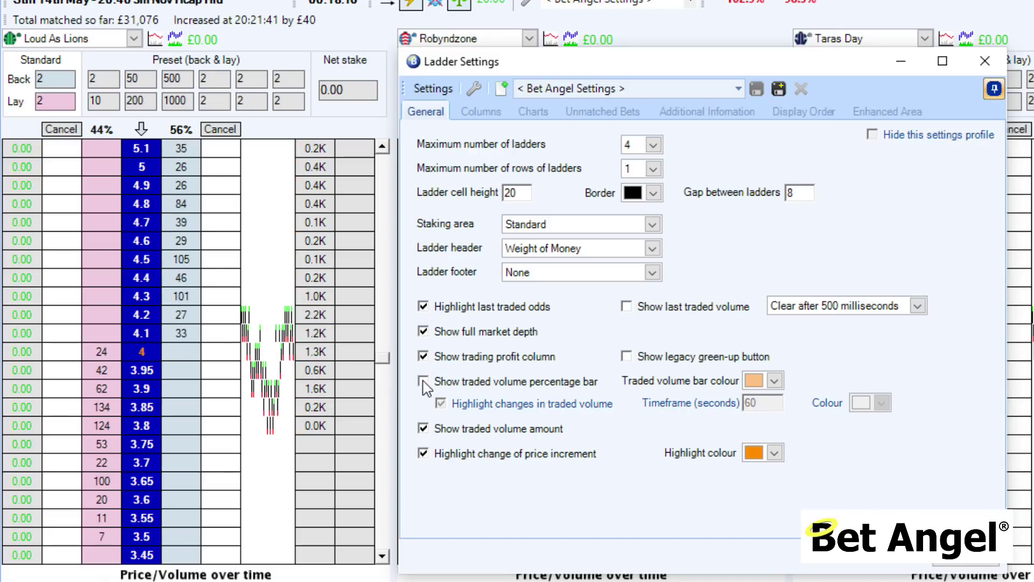
left_click(424, 382)
left_click(423, 381)
left_click(423, 382)
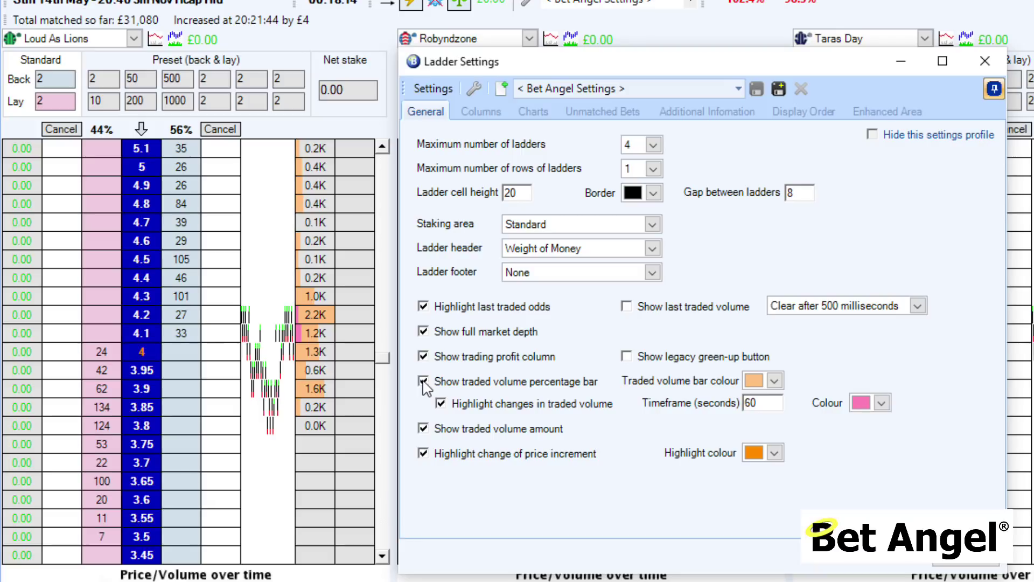
- Hide the traded volume amount on the ladder to compare the display, and show it again
left_click(492, 432)
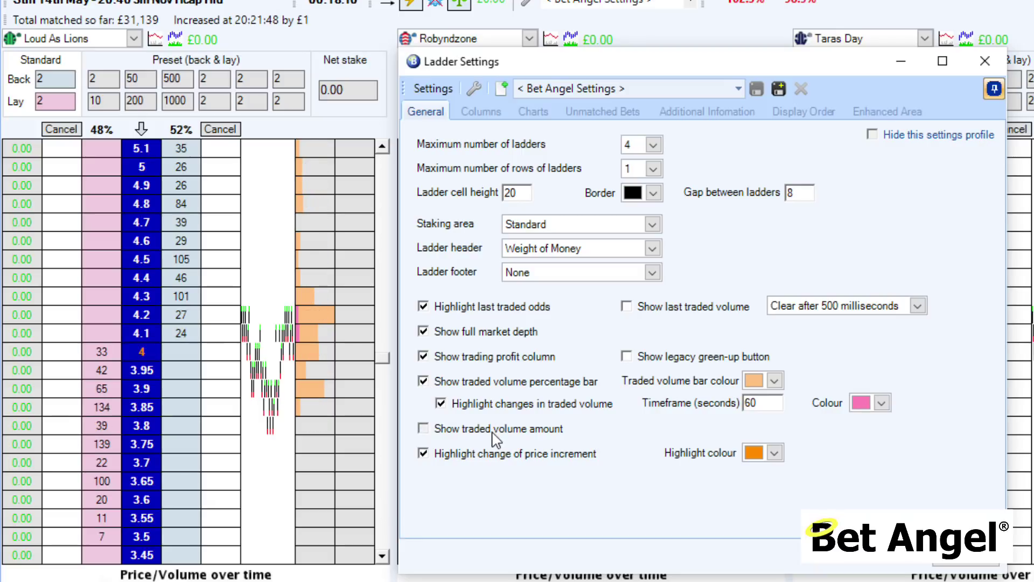
left_click(492, 434)
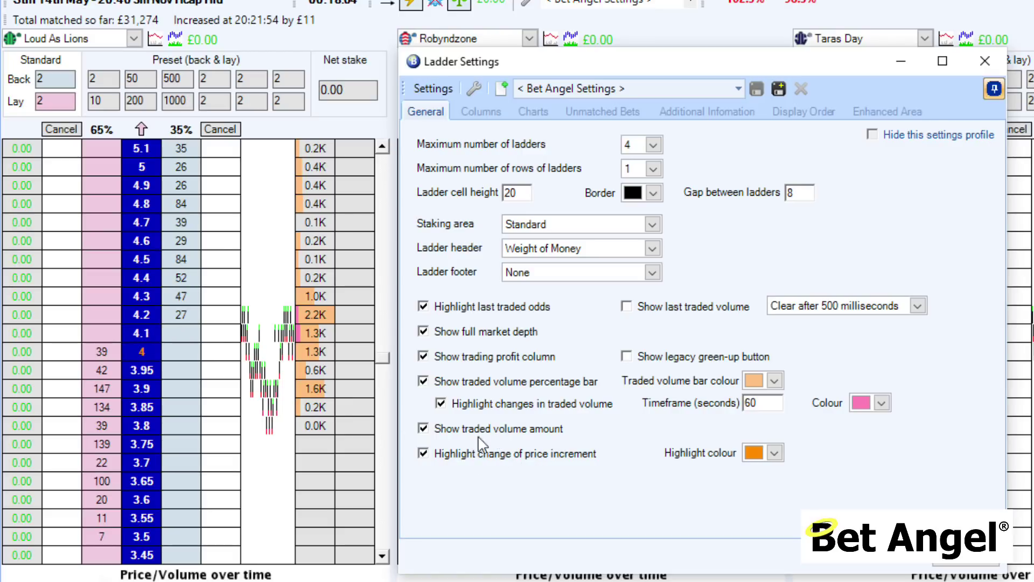
left_click(149, 383)
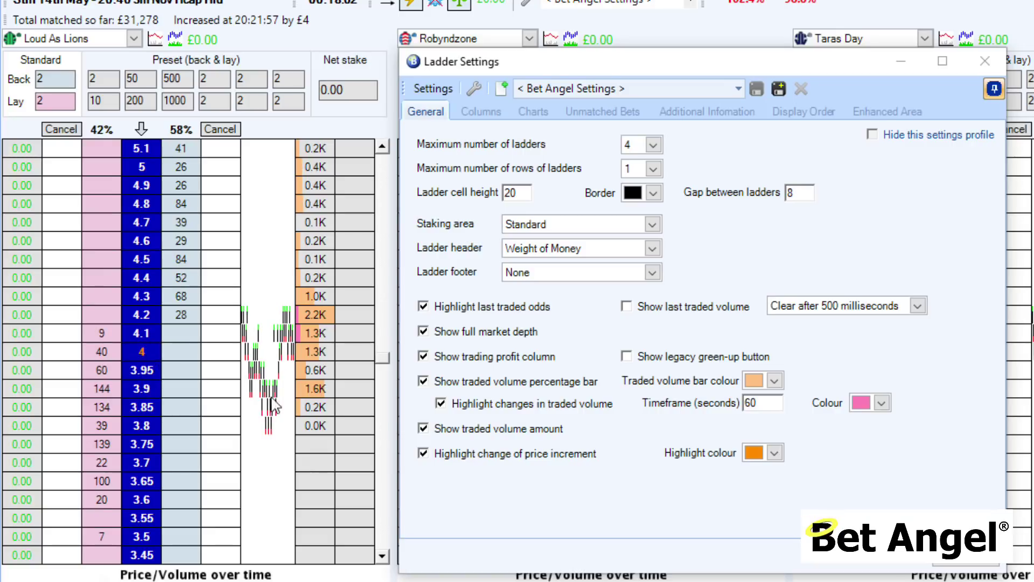
- Turn the highlight for a change of price increment off and back on
left_click(478, 454)
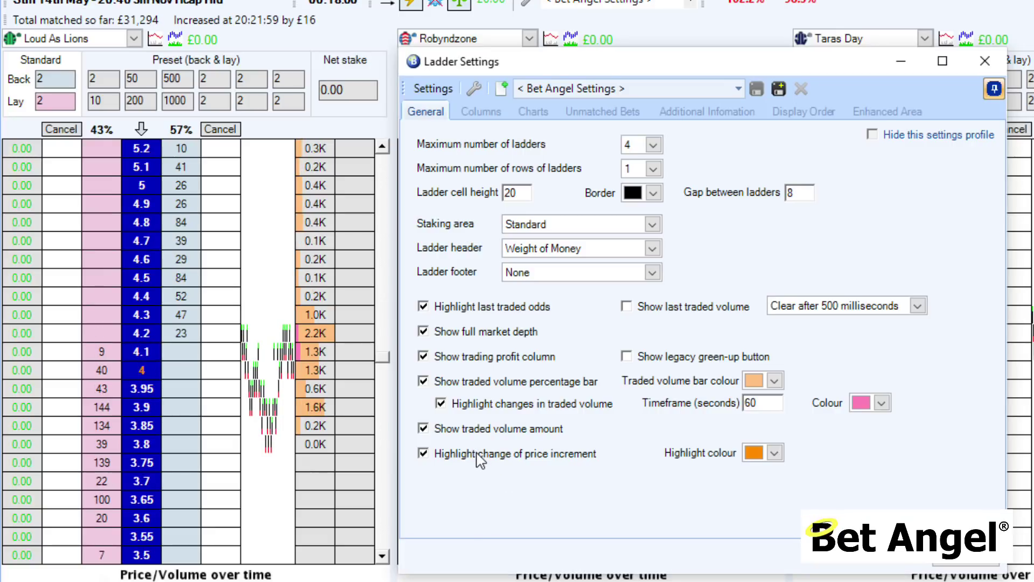
left_click(476, 454)
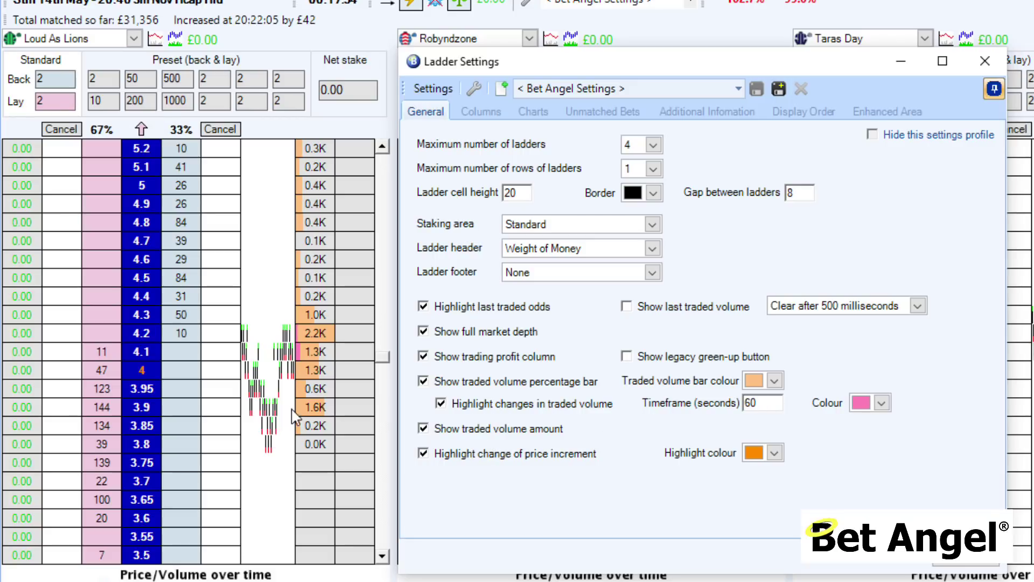
- Try black and lighter blue for the highlight on changes in traded volume, and set its colour to dark blue (#2464A2)
left_click(862, 403)
left_click(882, 403)
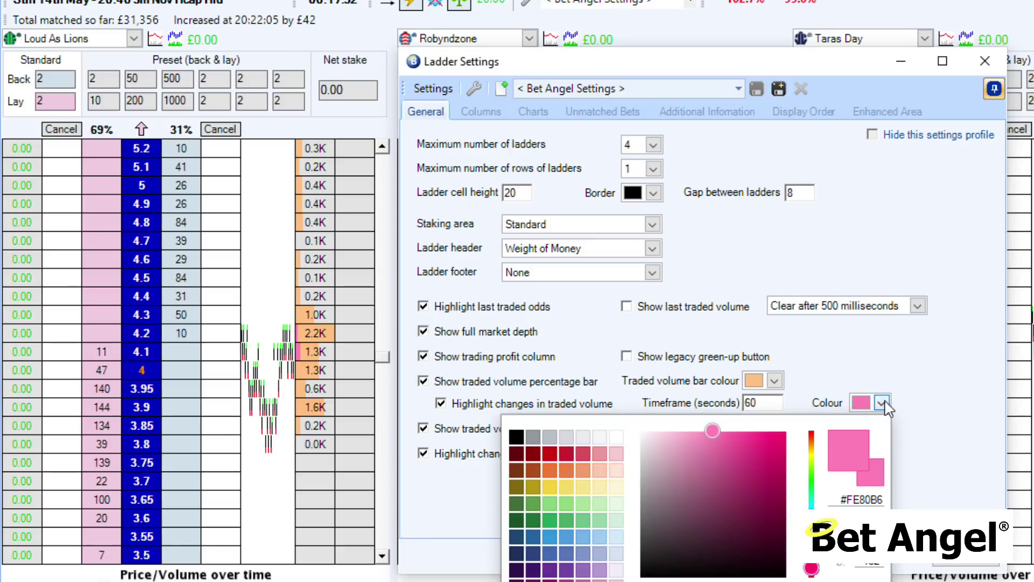
left_click(517, 434)
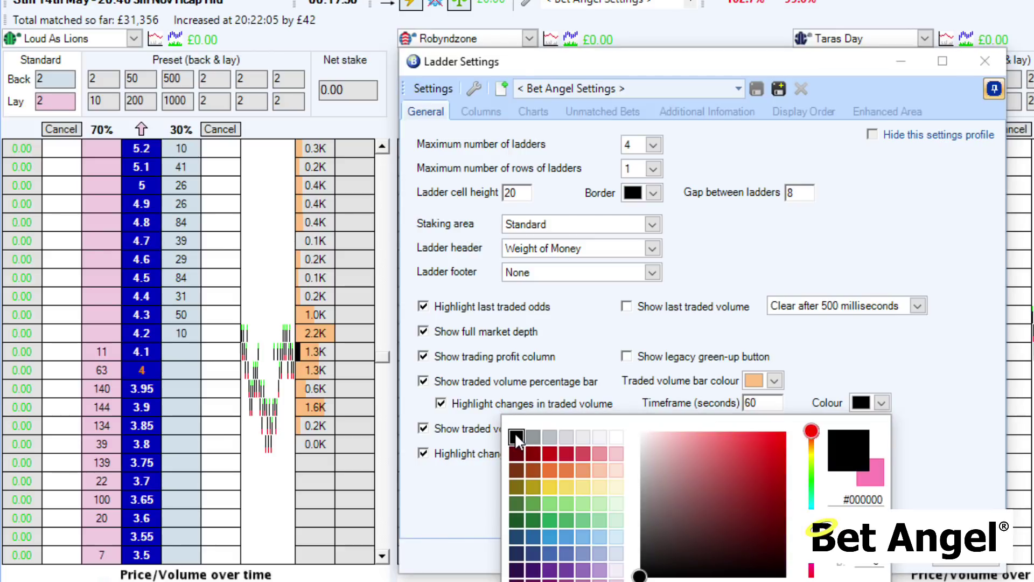
left_click(531, 536)
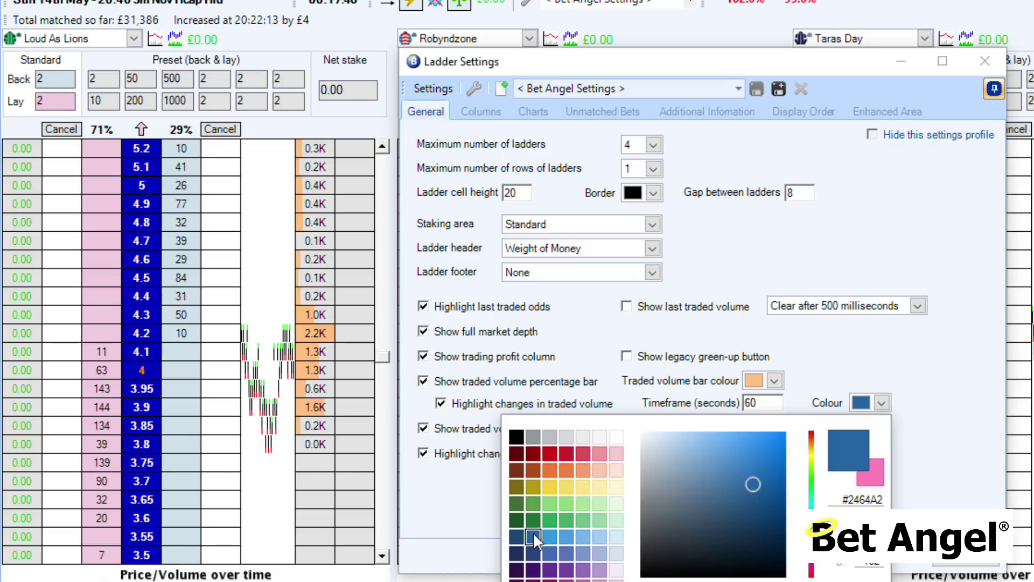
left_click(544, 533)
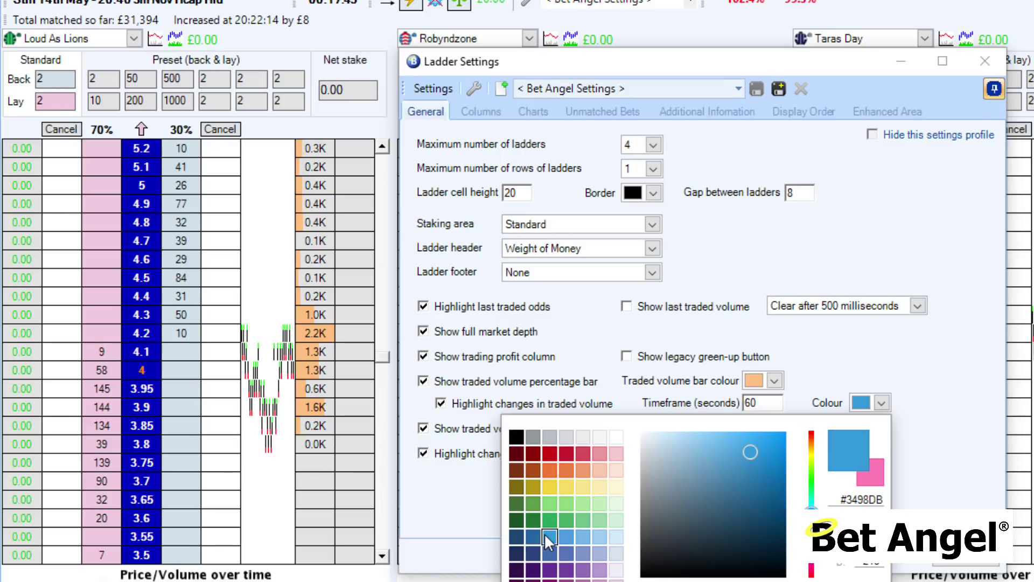
left_click(517, 437)
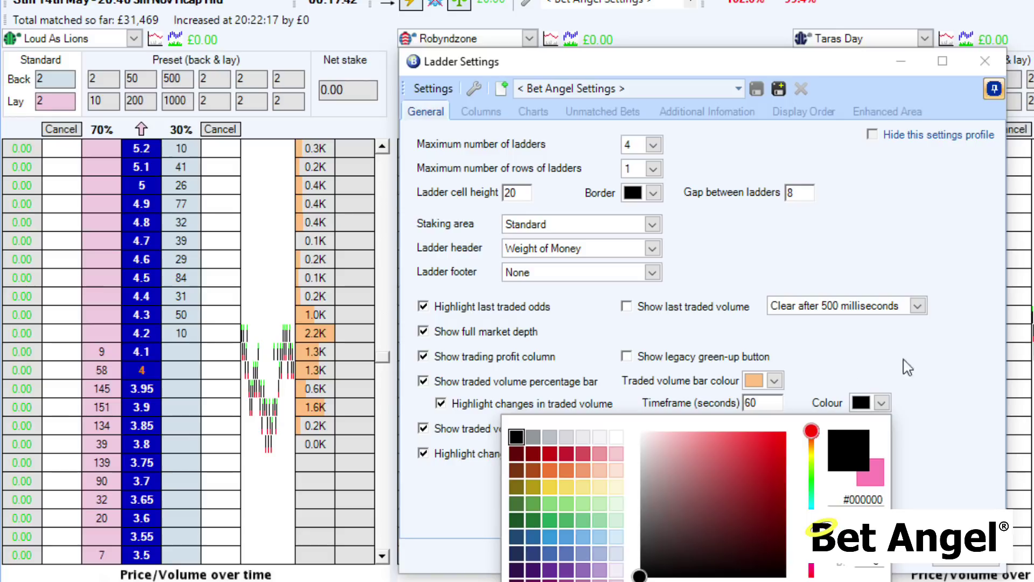
left_click(929, 355)
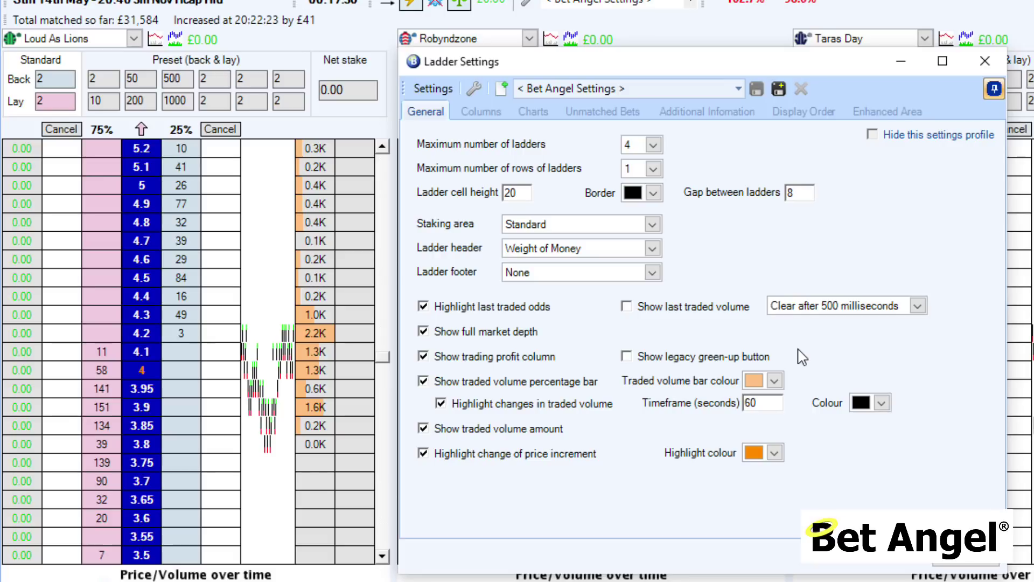
left_click(881, 403)
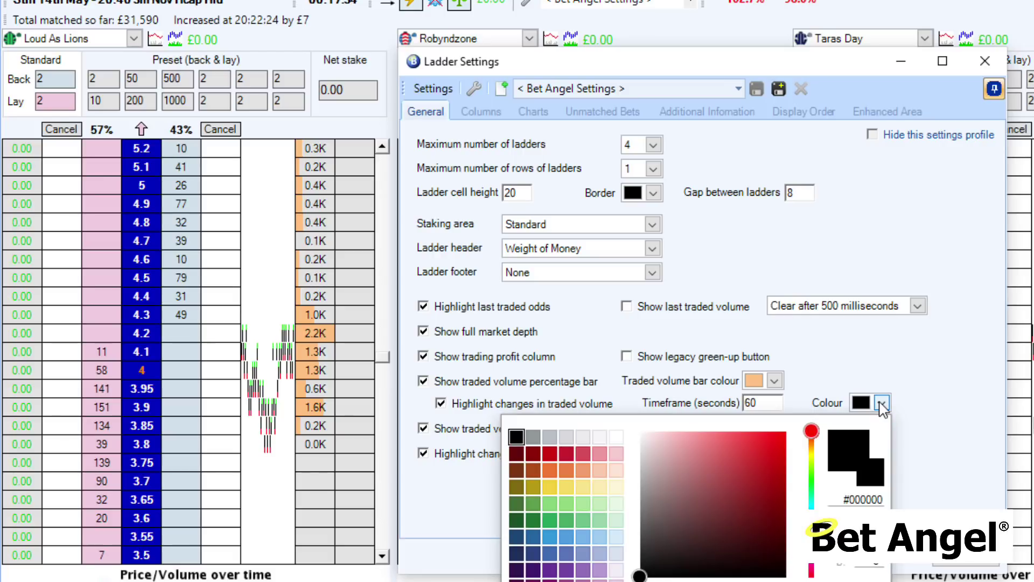
left_click(536, 536)
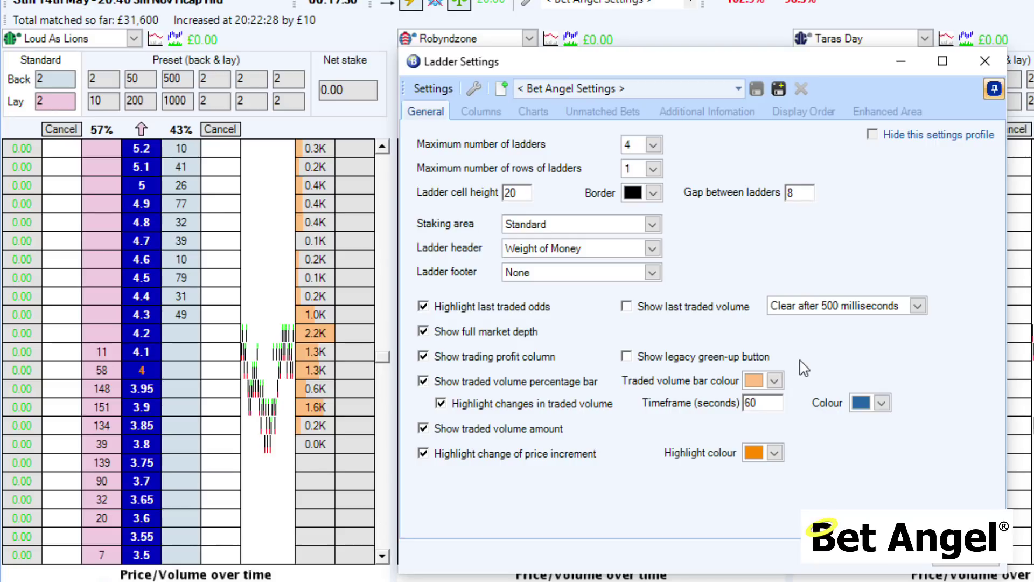
- Set the traded volume bar colour to yellow (#F4D03F) and enable the display of last traded volume
left_click(774, 381)
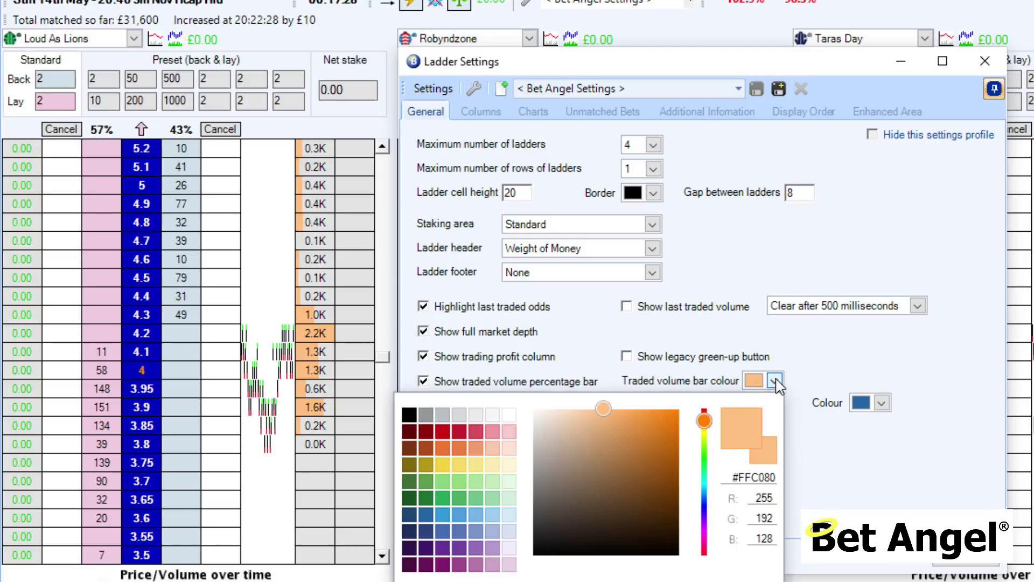
left_click(442, 448)
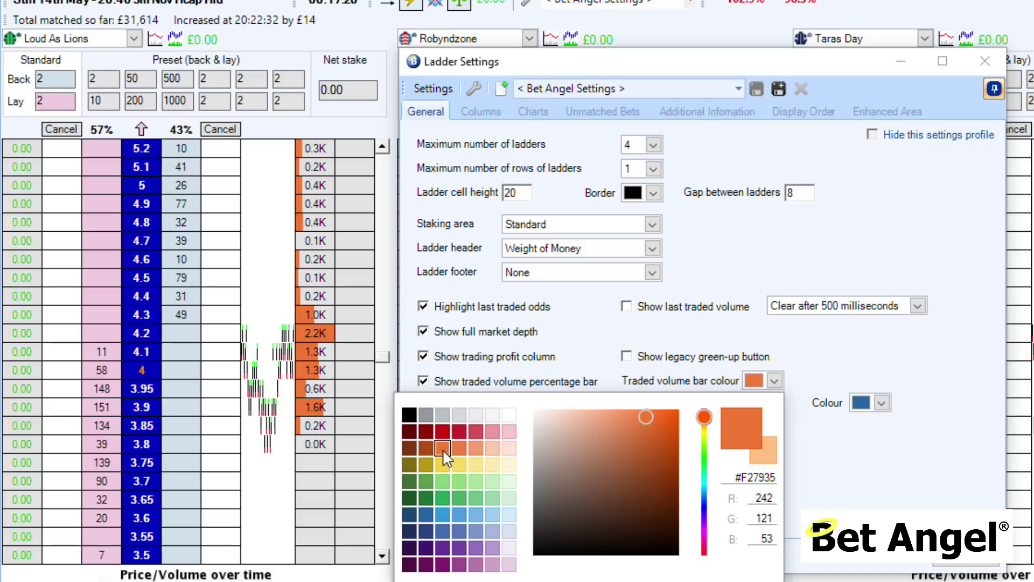
left_click(437, 464)
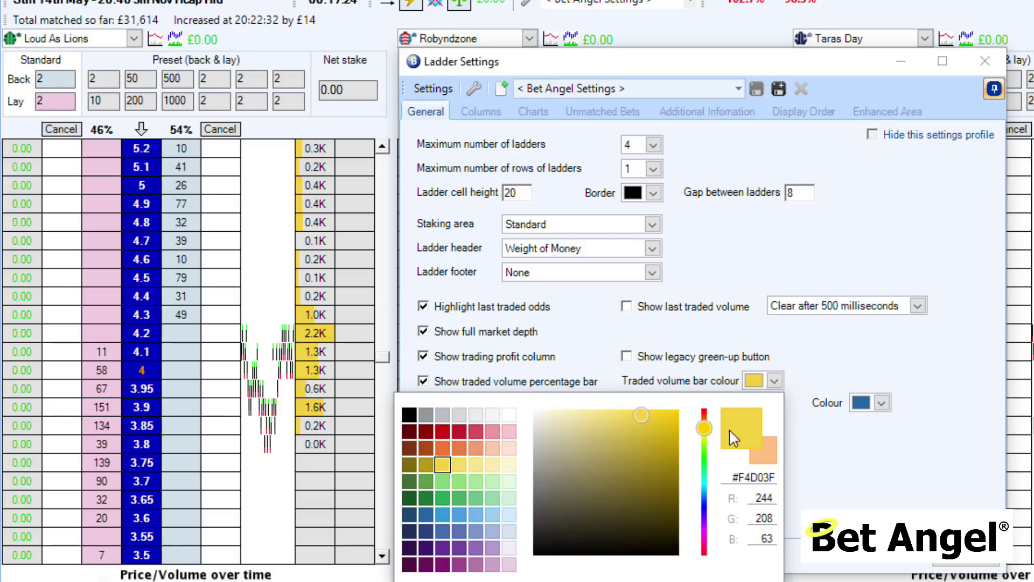
left_click(815, 362)
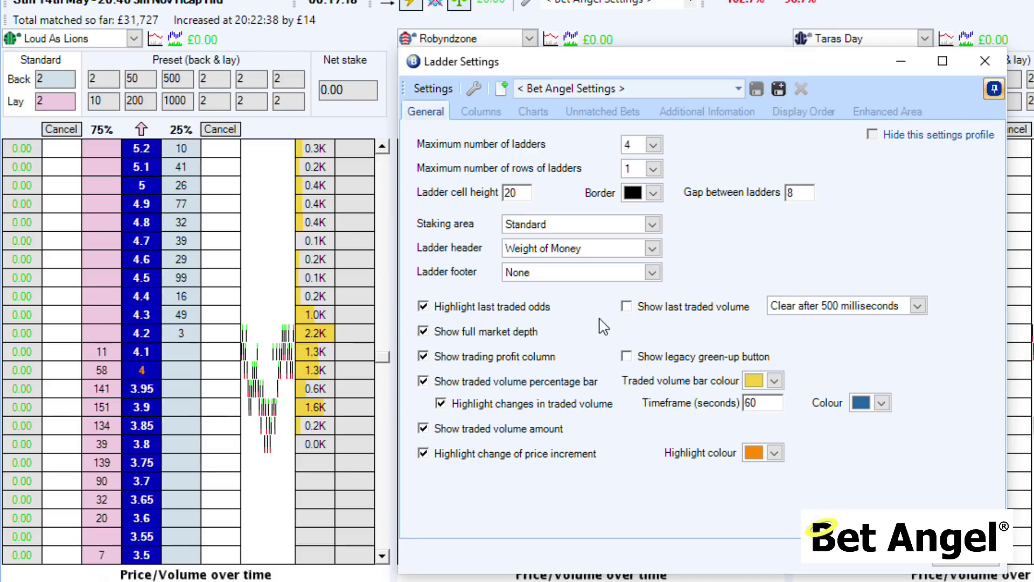
left_click(644, 310)
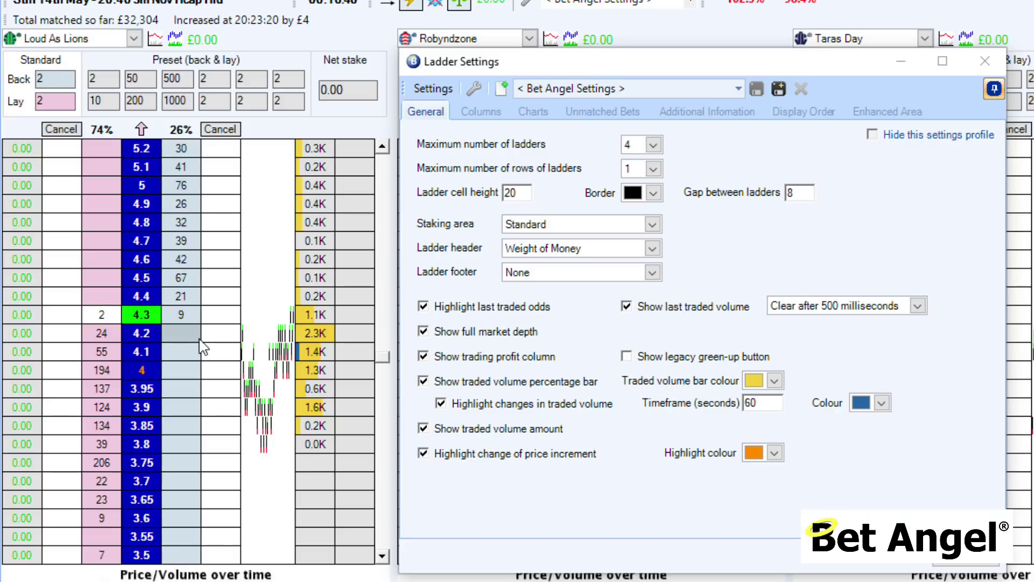
- In the ladder column display order, try the Odds column below Bets 2 and return it between Back and Lay
left_click(808, 114)
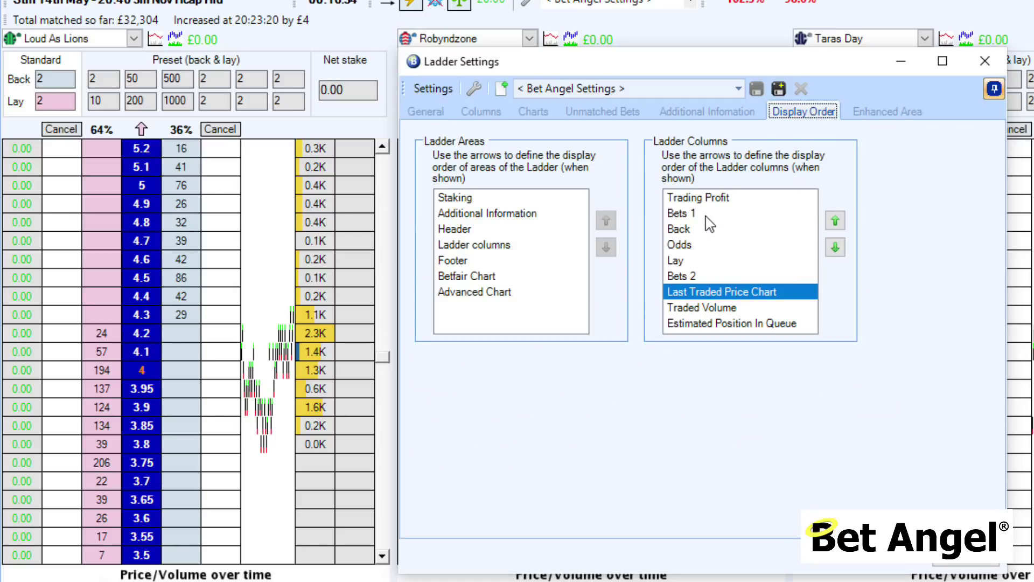
left_click(692, 277)
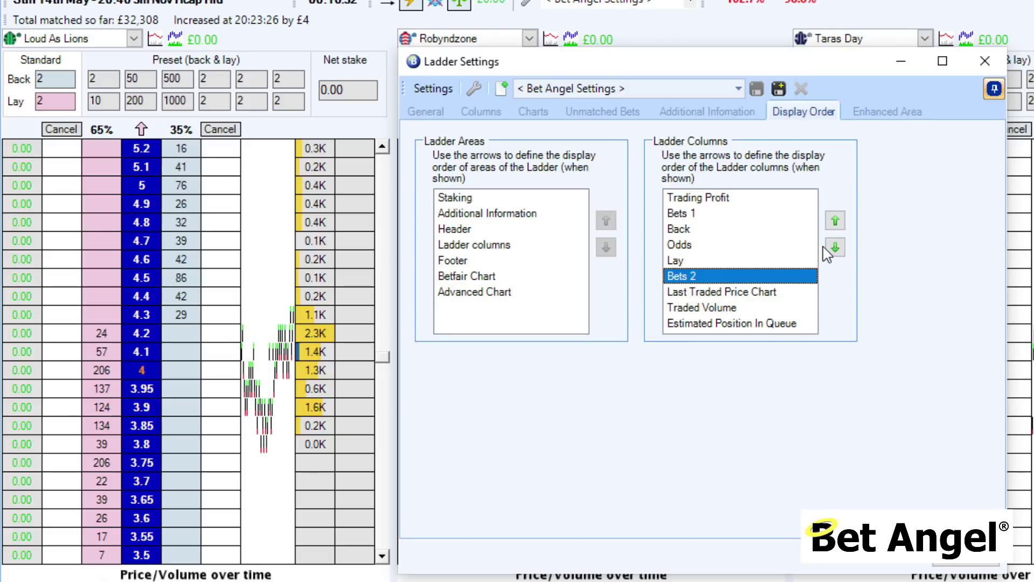
left_click(693, 245)
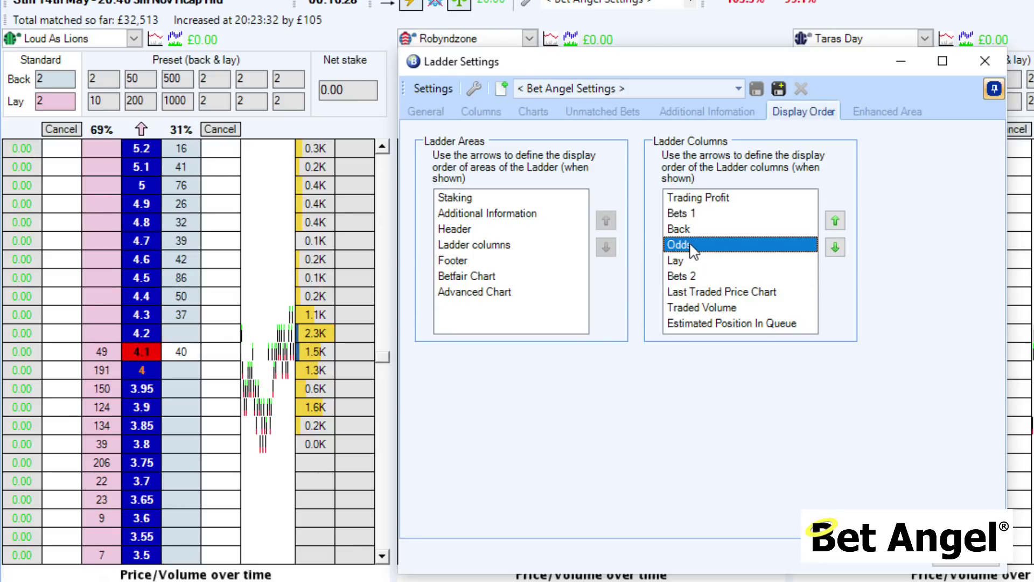
left_click(835, 248)
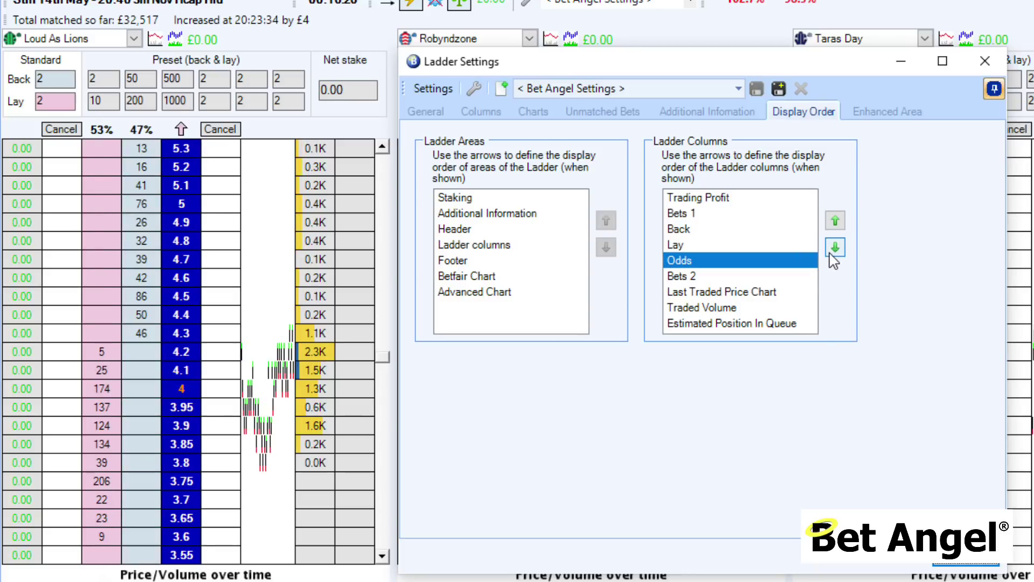
left_click(832, 252)
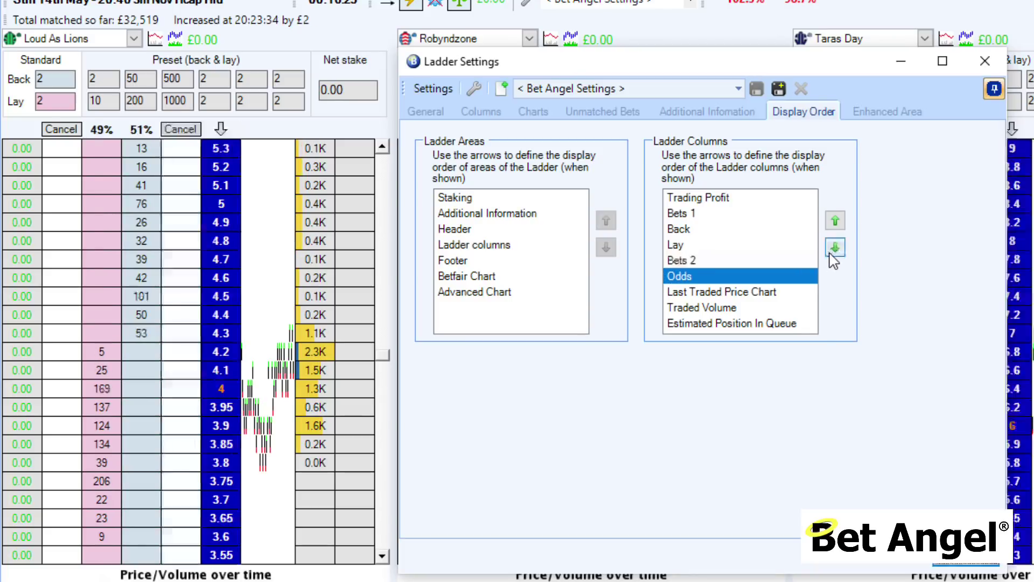
left_click(837, 221)
left_click(835, 222)
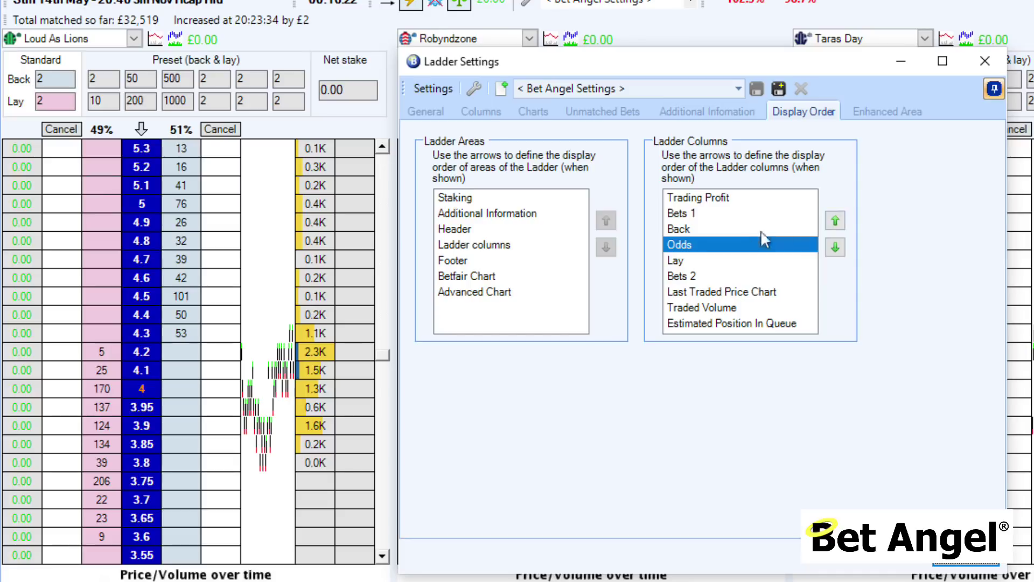
- Try moving the Lay column ahead of Odds and the Back column ahead of Bets 1, restoring each one's place
left_click(697, 262)
left_click(835, 221)
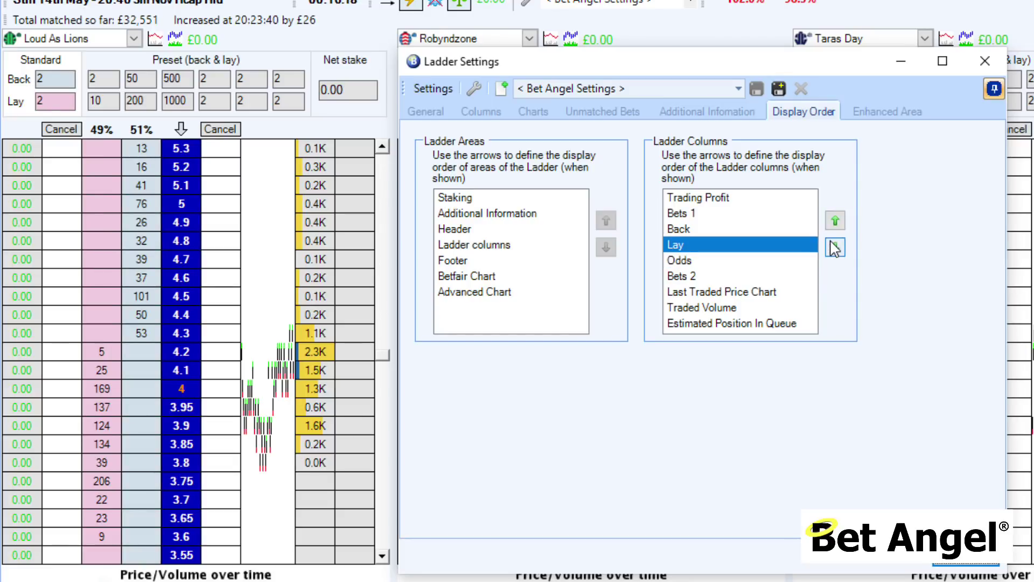
left_click(835, 246)
left_click(689, 229)
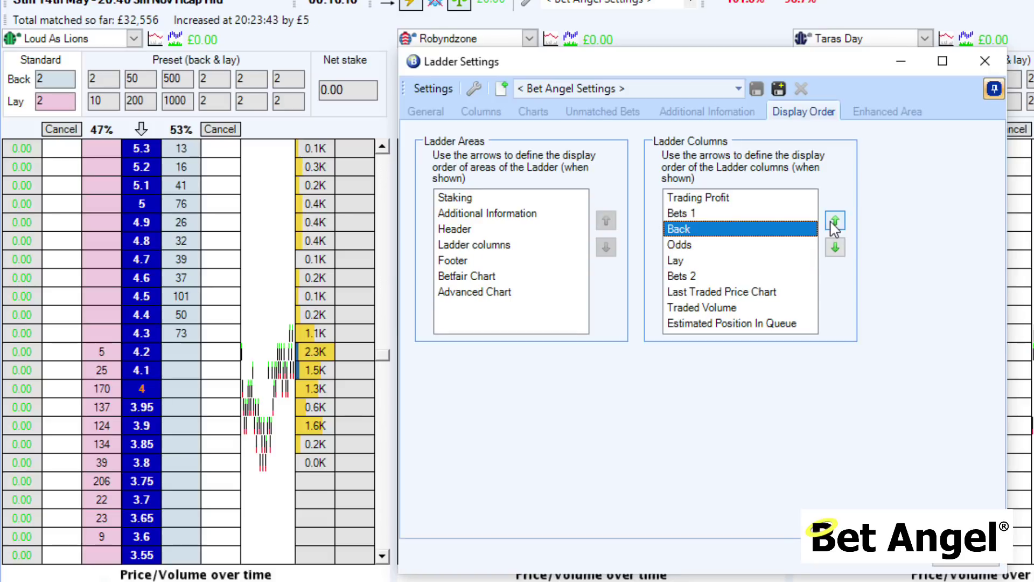
left_click(835, 221)
left_click(835, 248)
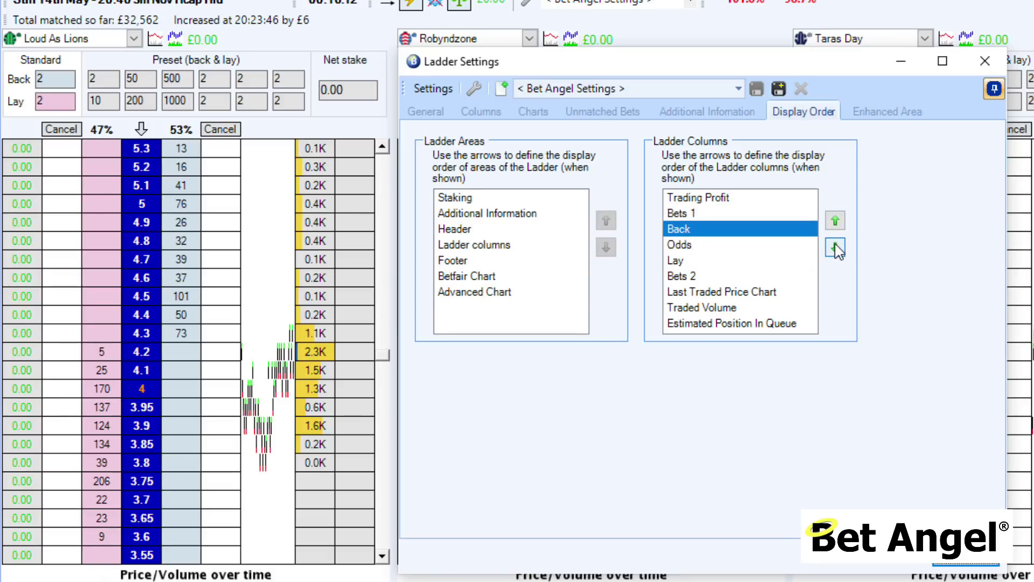
- Move the Lay column down the display order to between Traded Volume and Estimated Position In Queue
left_click(678, 260)
left_click(835, 221)
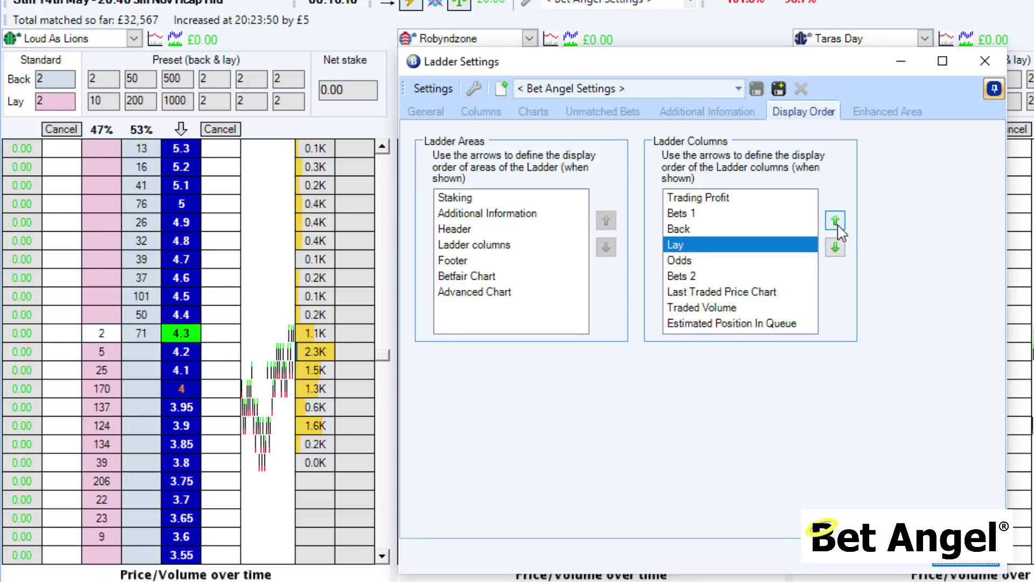
left_click(837, 248)
left_click(838, 248)
left_click(837, 248)
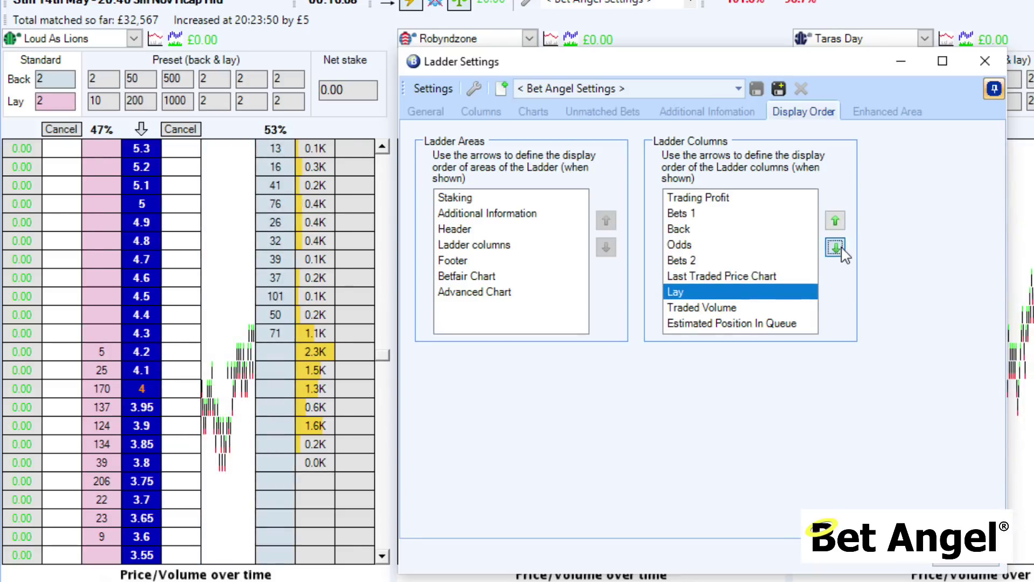
left_click(836, 248)
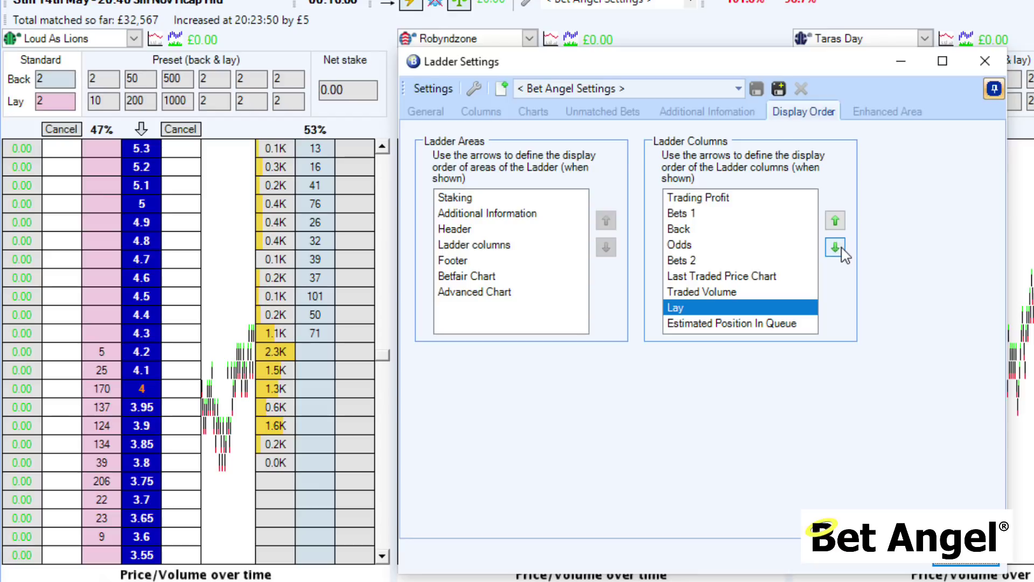
- Move the Back column down the display order to between Last Traded Price Chart and Traded Volume
left_click(702, 230)
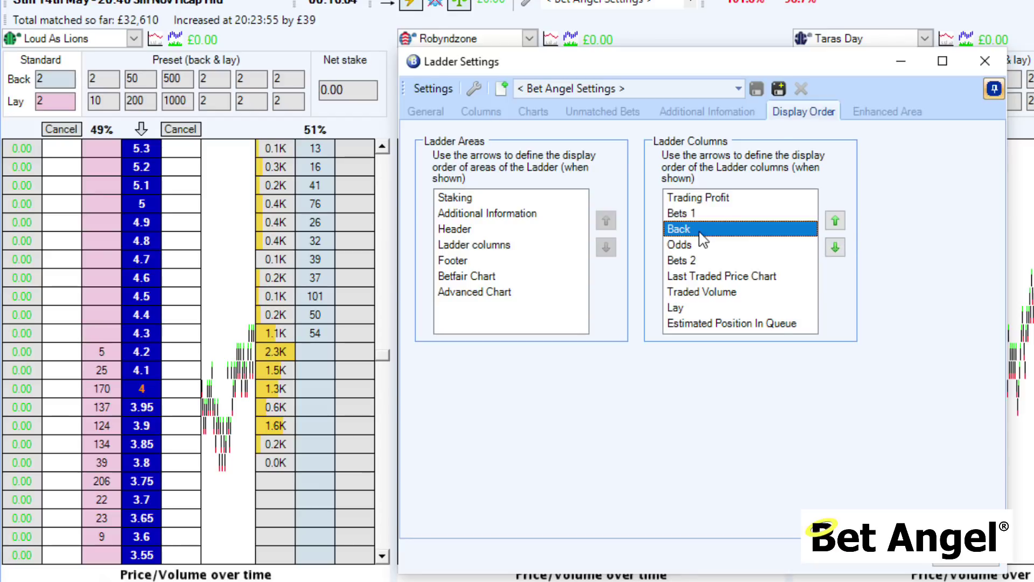
left_click(834, 222)
left_click(835, 247)
left_click(835, 247)
left_click(835, 248)
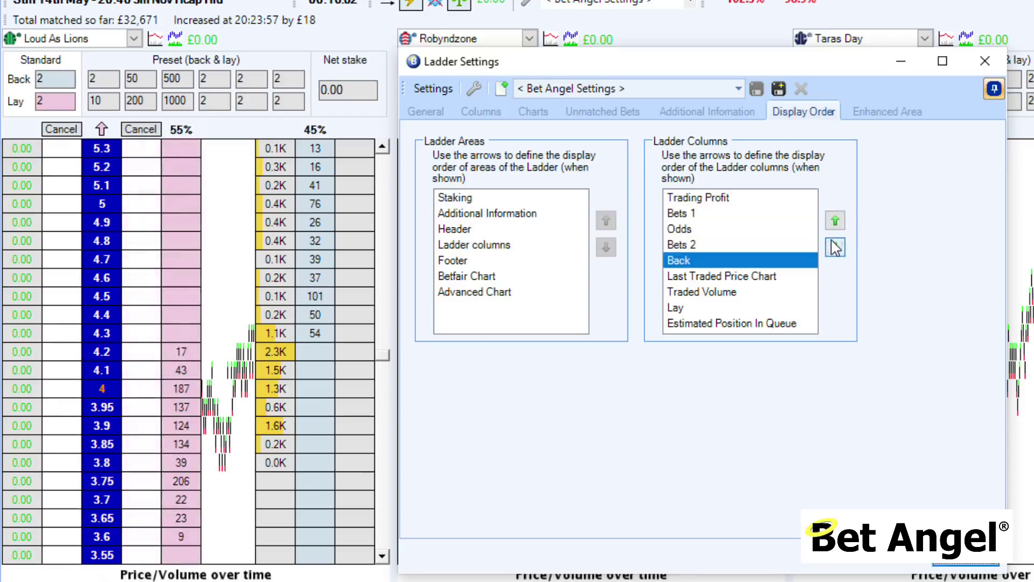
left_click(834, 247)
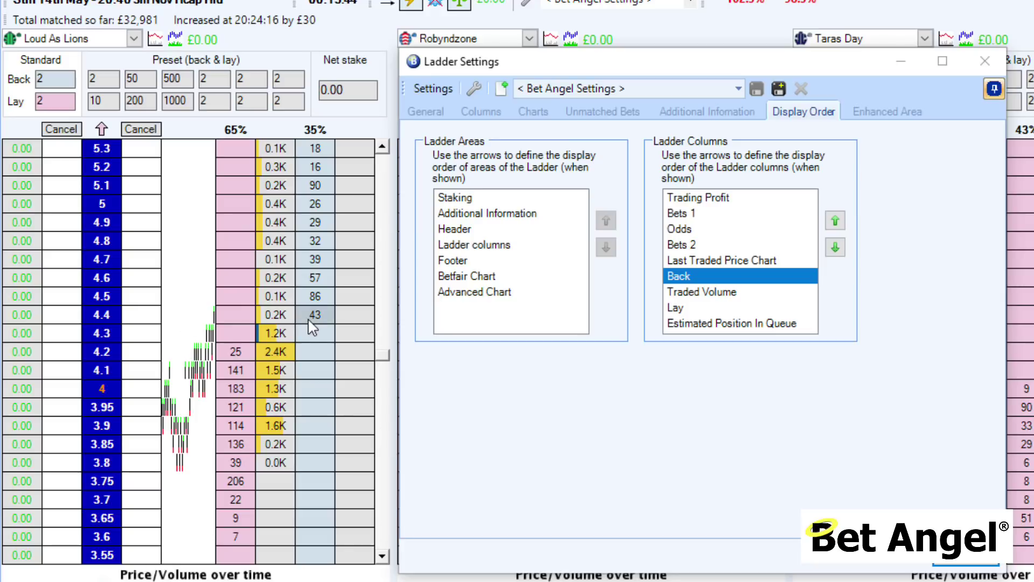
- Try the Odds column ahead of Bets 1, and move it down to between Back and Traded Volume
left_click(693, 233)
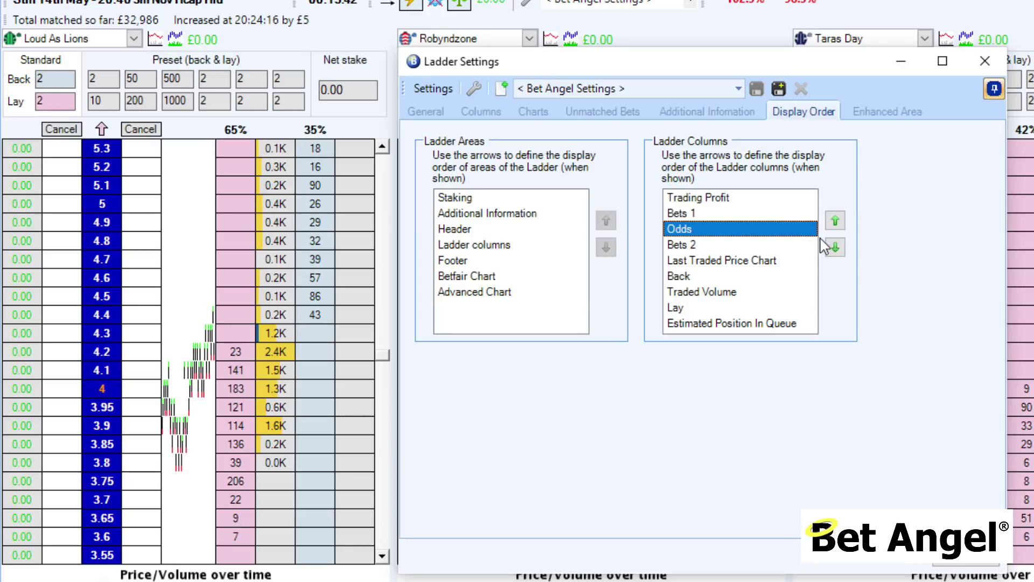
left_click(835, 222)
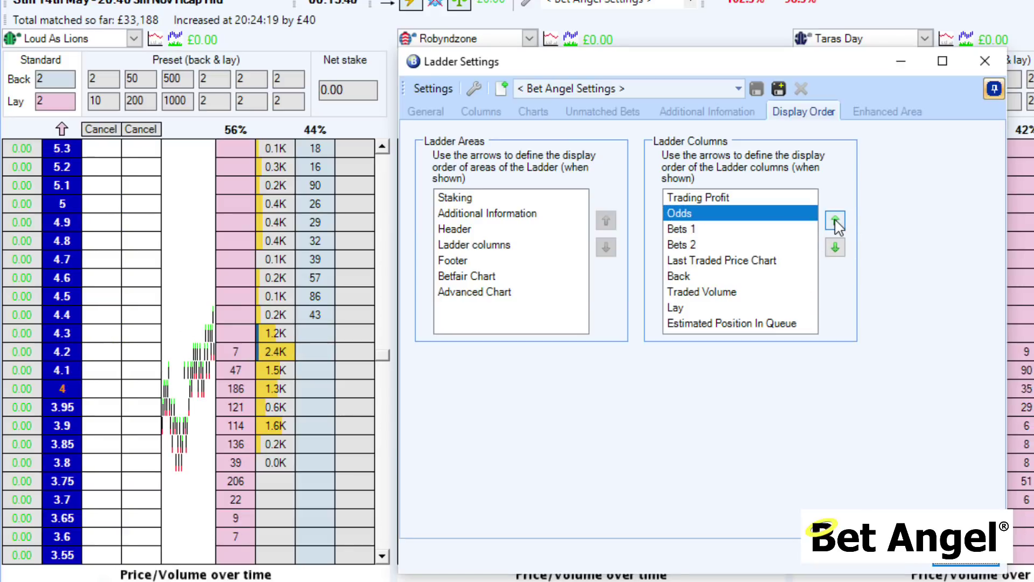
left_click(835, 248)
left_click(835, 247)
left_click(835, 247)
left_click(836, 247)
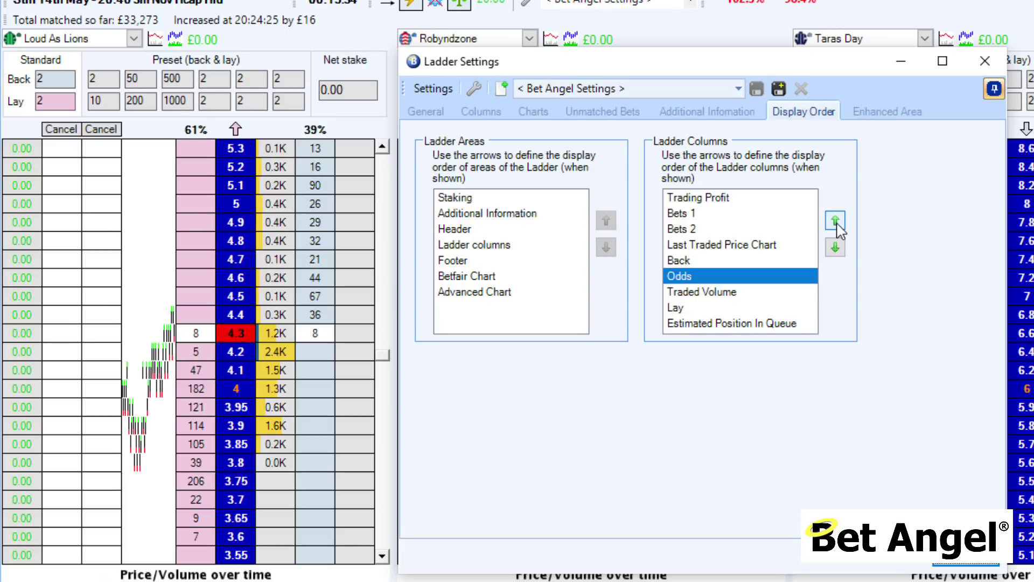
- Return the Odds column to its place between Bets 1 and Bets 2
left_click(835, 221)
left_click(837, 225)
left_click(837, 224)
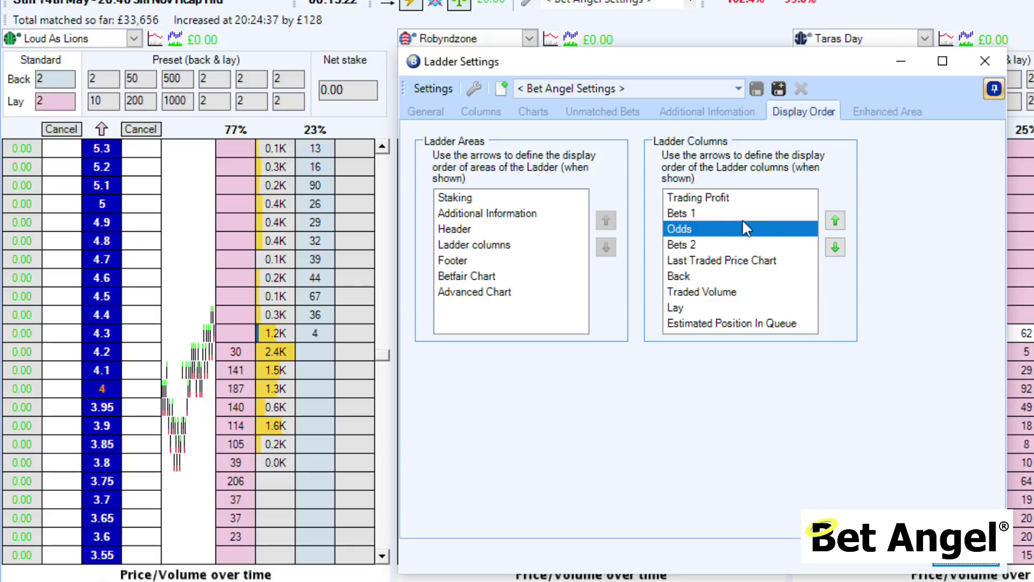
- Try the Back column below Traded Volume, and move it up the display order to between Bets 1 and Odds
left_click(705, 276)
left_click(834, 249)
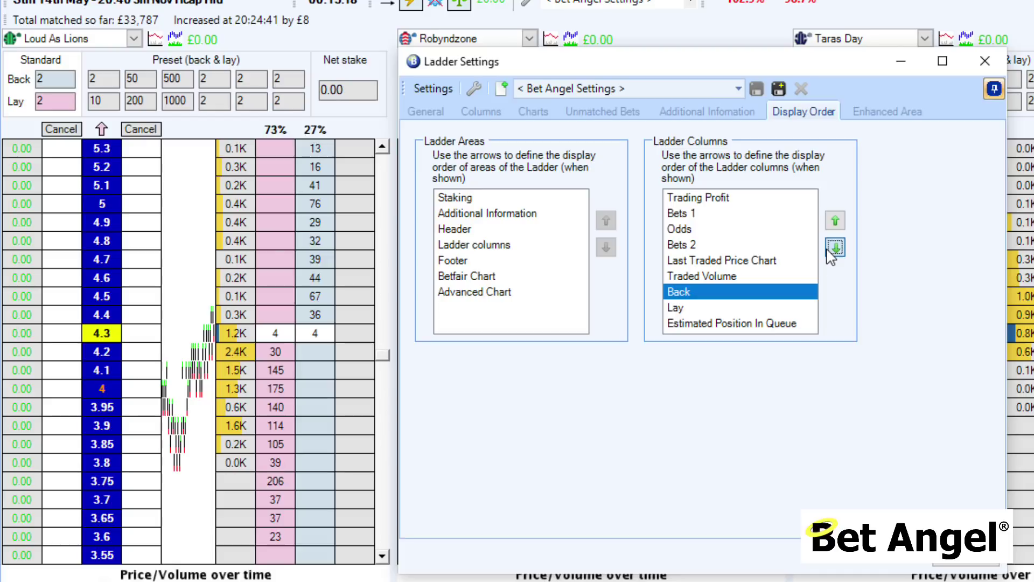
left_click(834, 249)
left_click(835, 222)
left_click(835, 221)
left_click(835, 221)
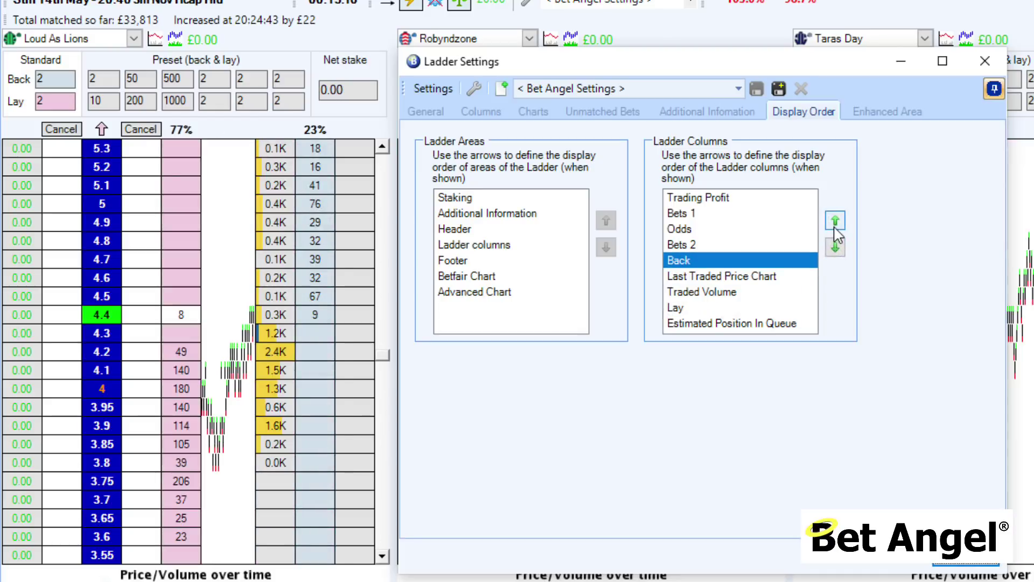
left_click(835, 221)
left_click(835, 222)
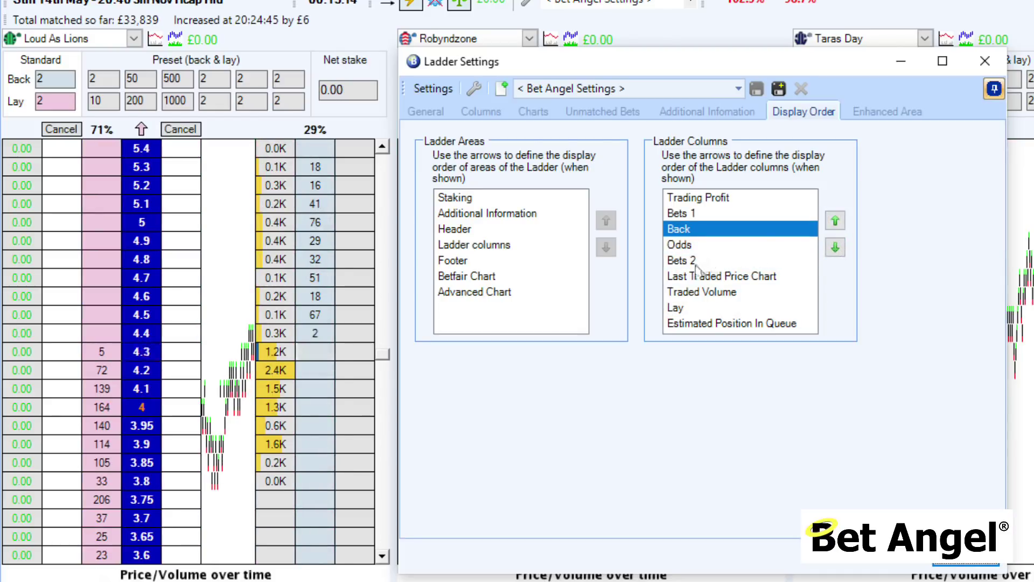
- Move the Lay column up the display order to between Odds and Bets 2
left_click(691, 305)
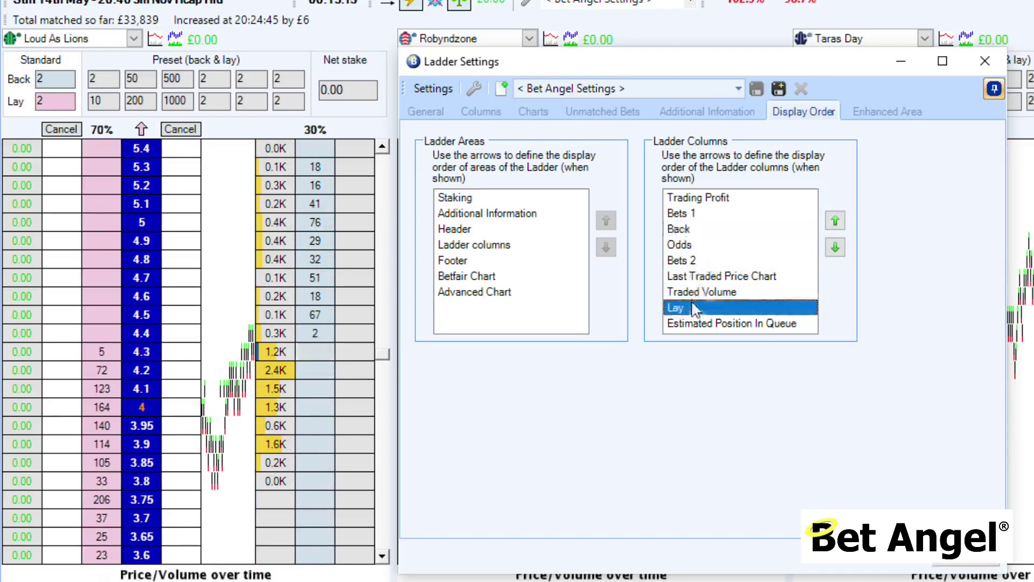
left_click(835, 221)
left_click(835, 222)
left_click(836, 221)
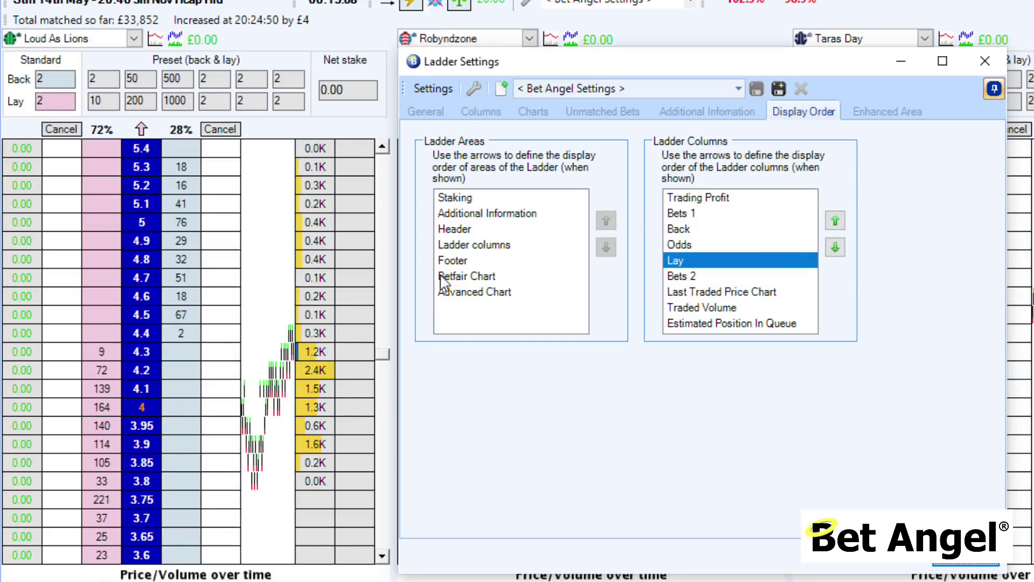
left_click(350, 349)
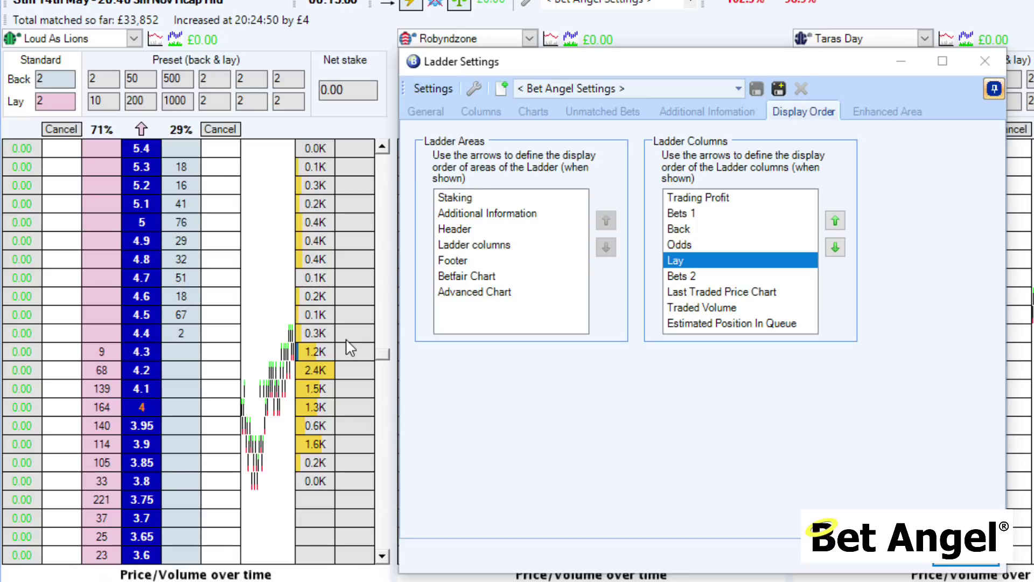